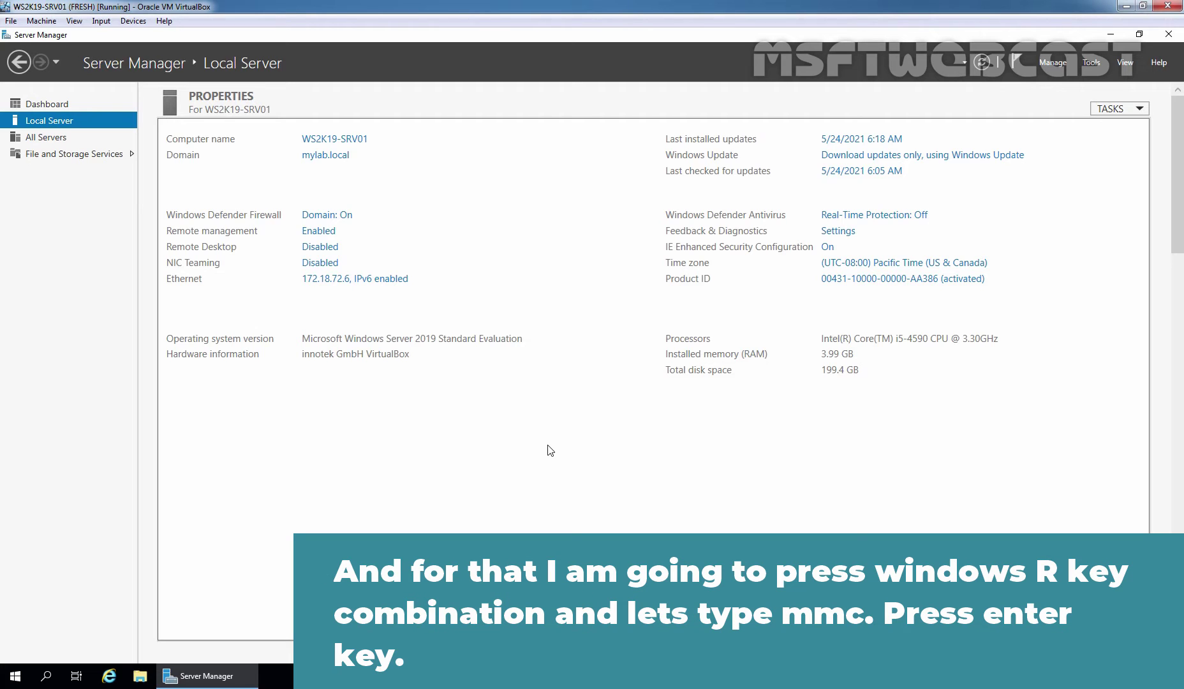
Launch the Microsoft Management Console by running mmc from the Run box.
key("super+r")
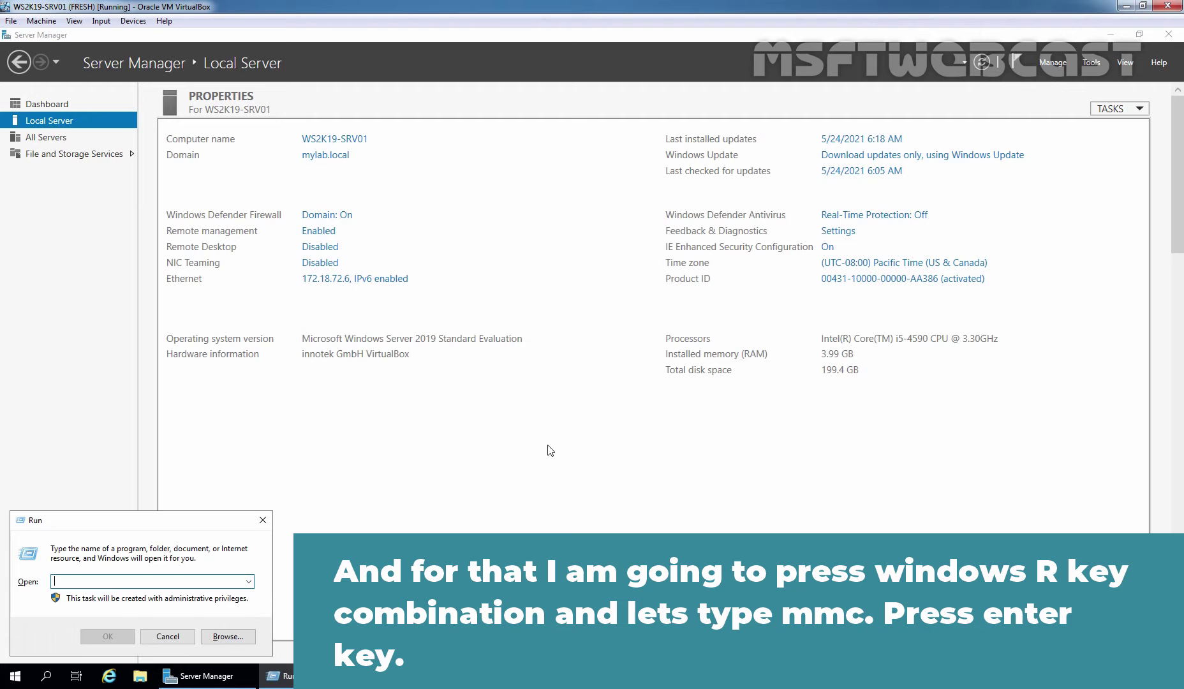
type("mmc")
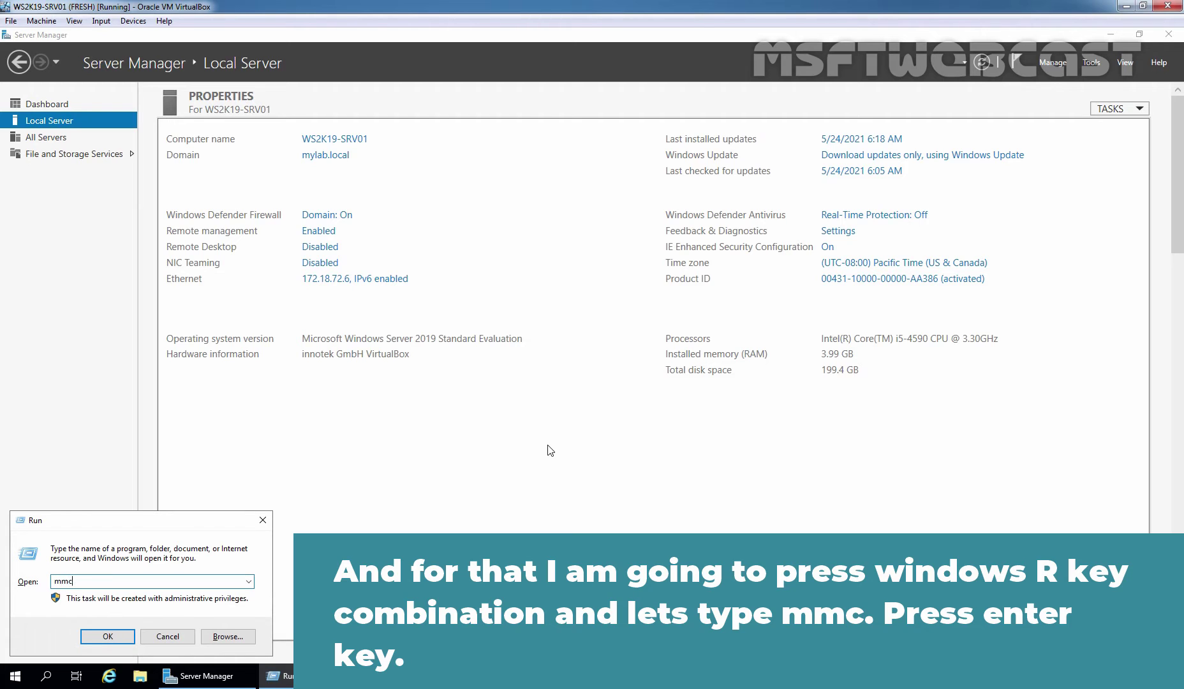
key("Return")
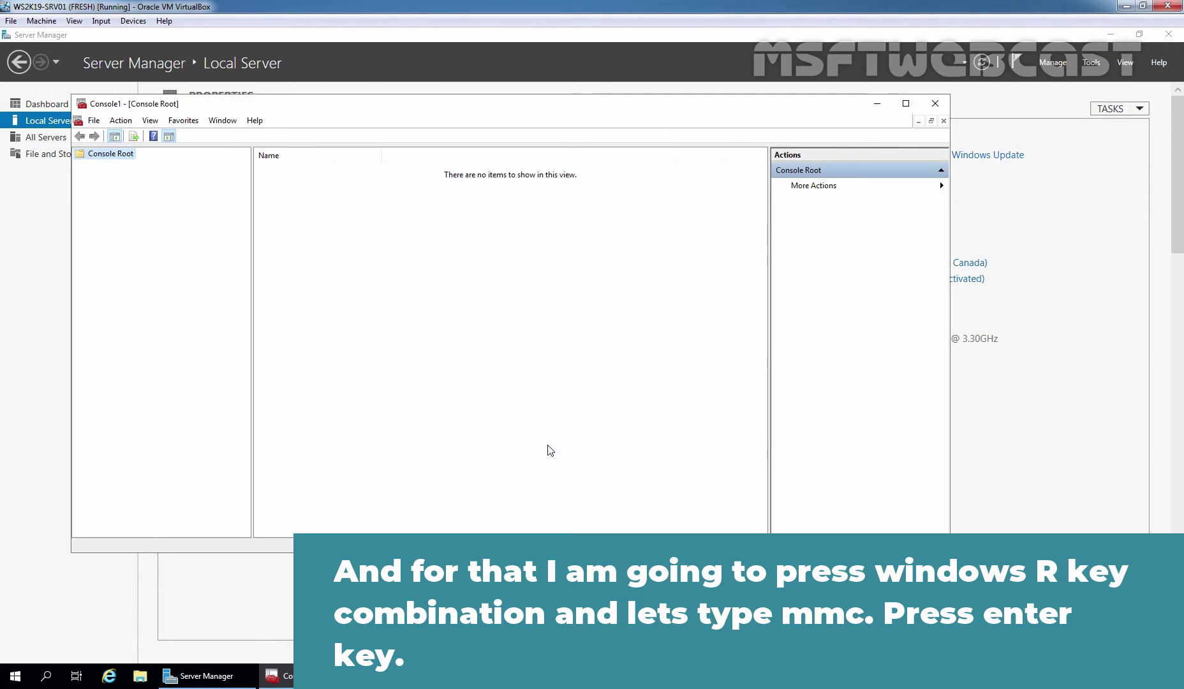
Add the Certificates snap-in for the local computer account to the console.
left_click(93, 121)
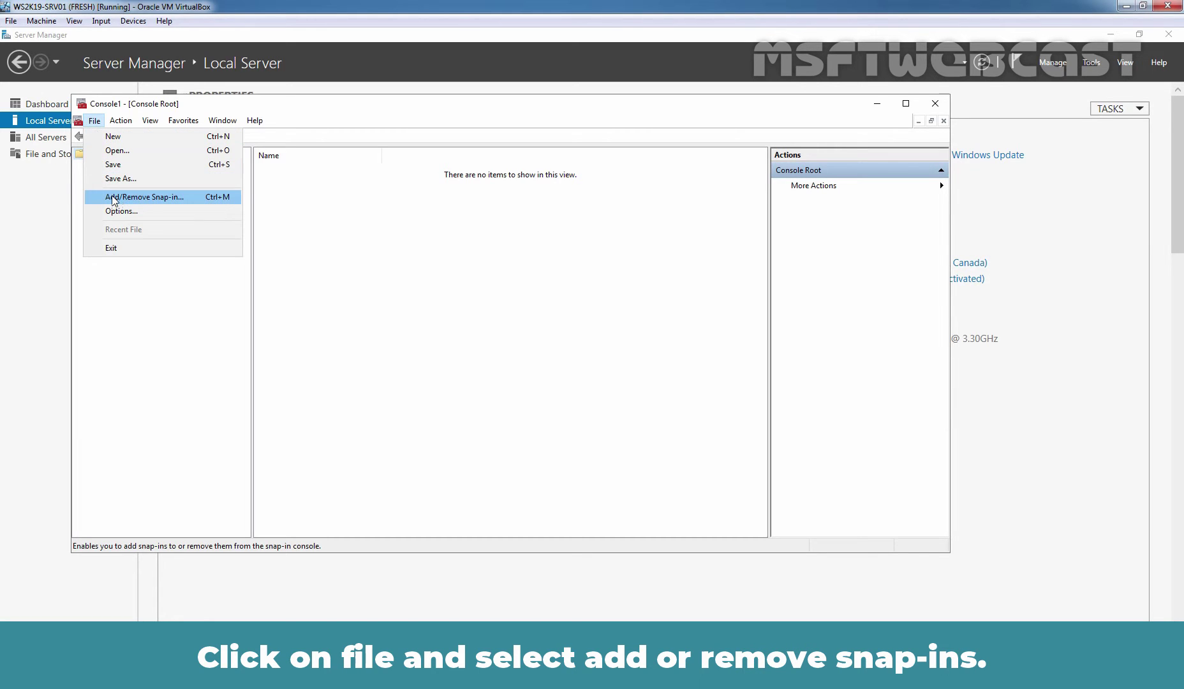
left_click(187, 198)
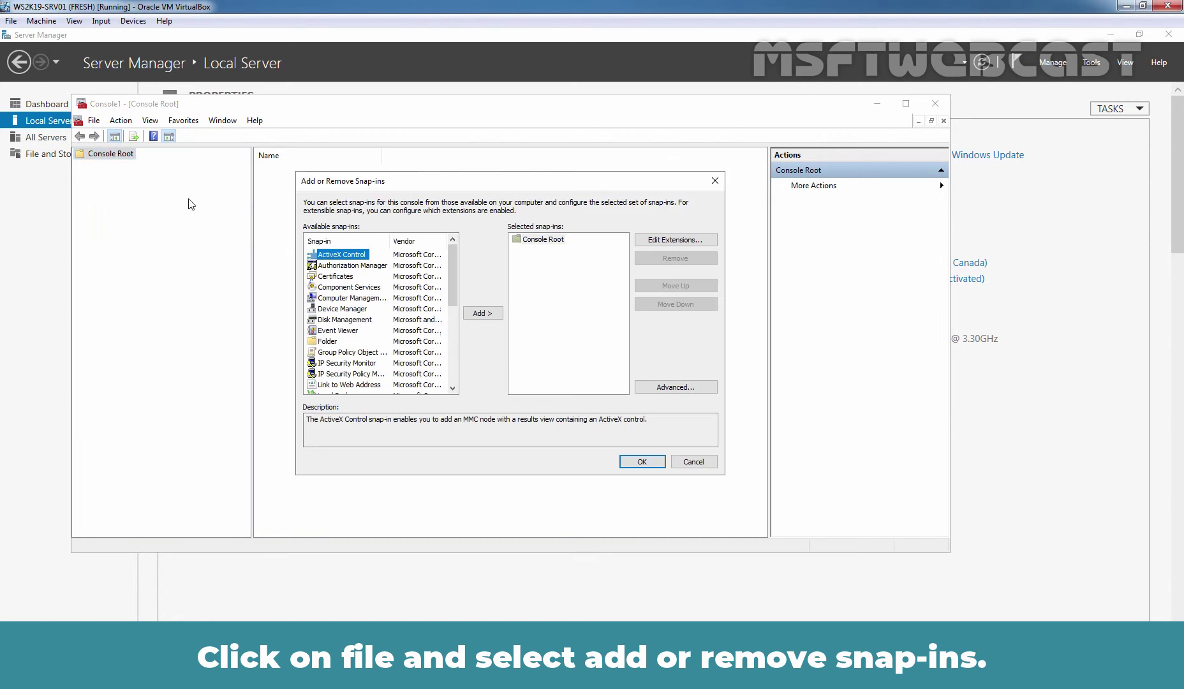
left_click(336, 277)
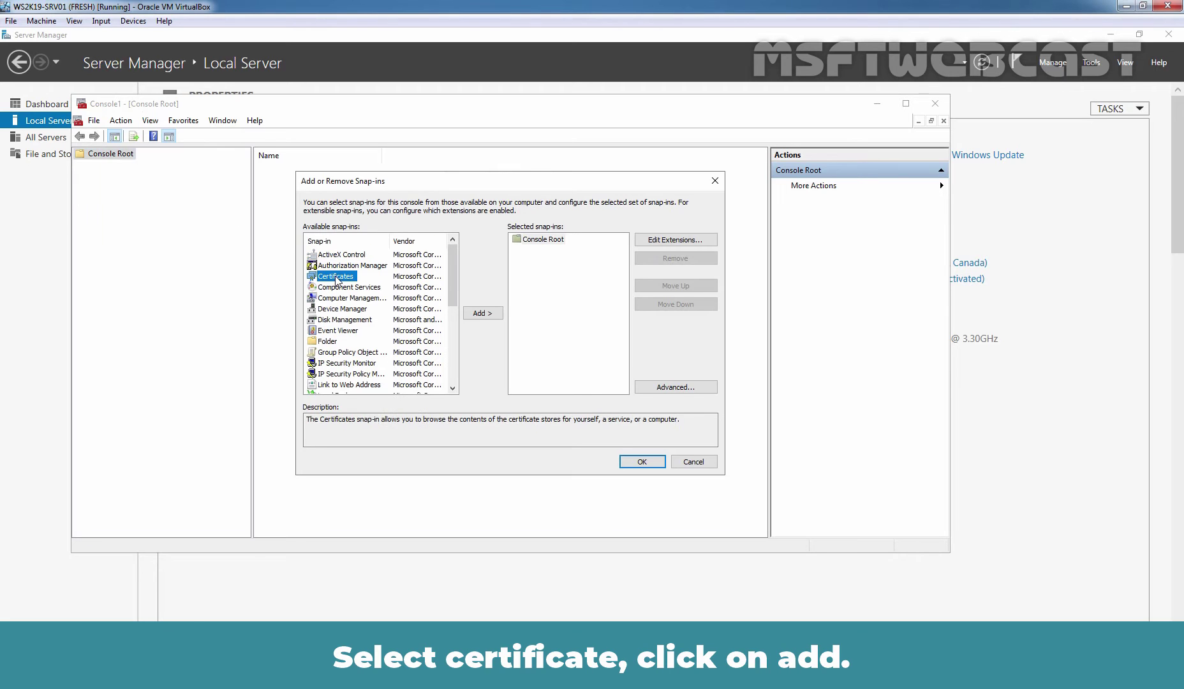
left_click(484, 314)
left_click(352, 262)
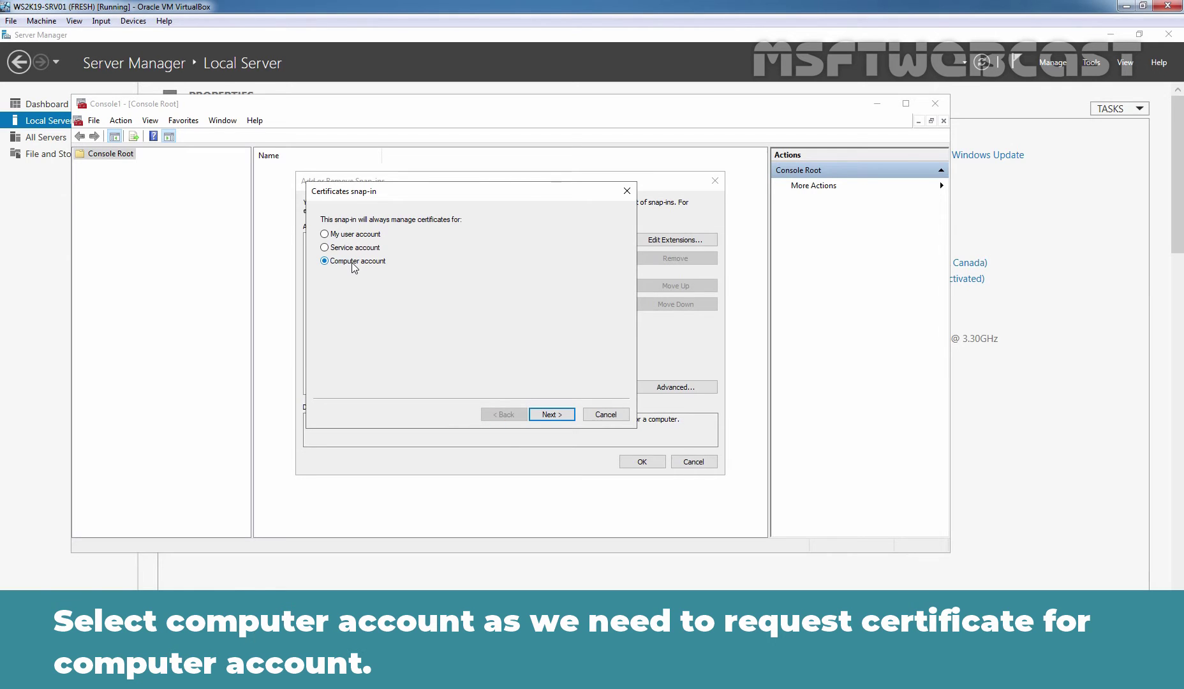
left_click(551, 414)
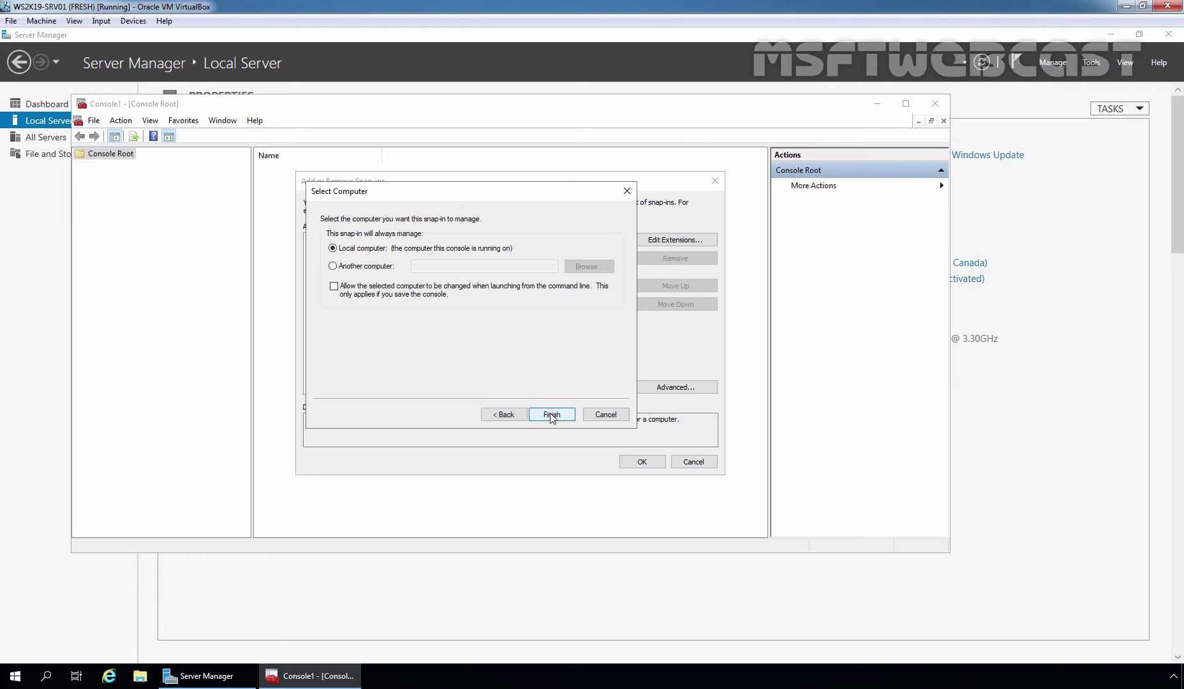
left_click(551, 415)
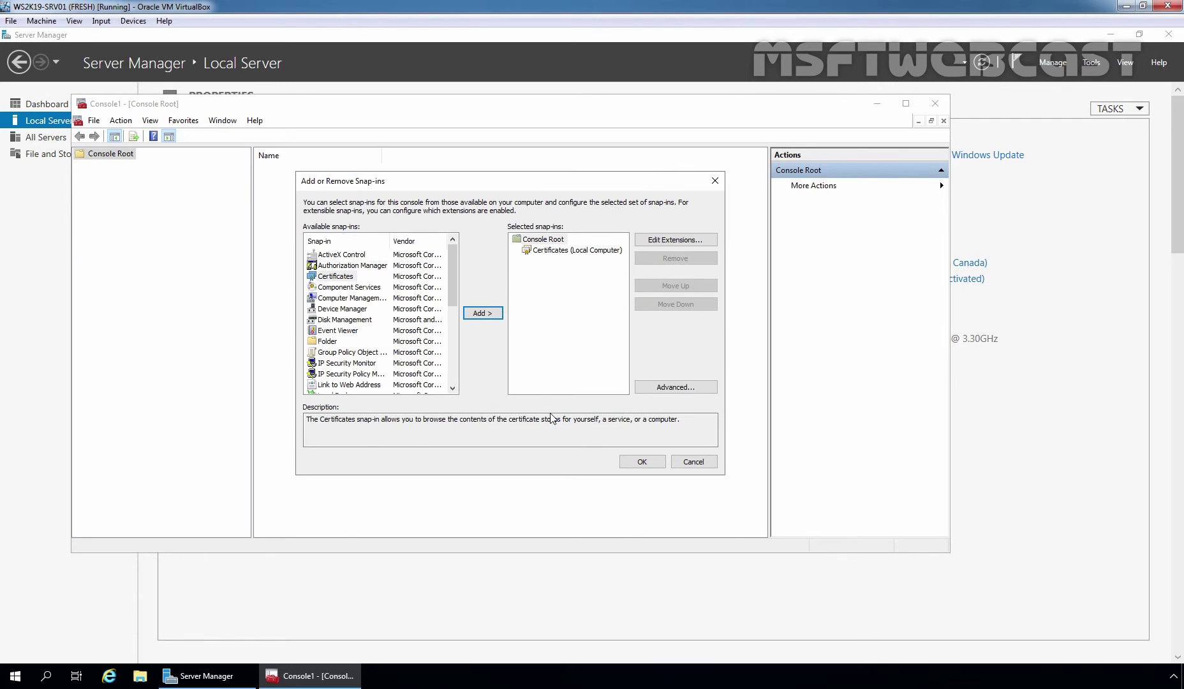
Expand Certificates (Local Computer), select the empty Personal store and show its All Tasks menu.
left_click(642, 462)
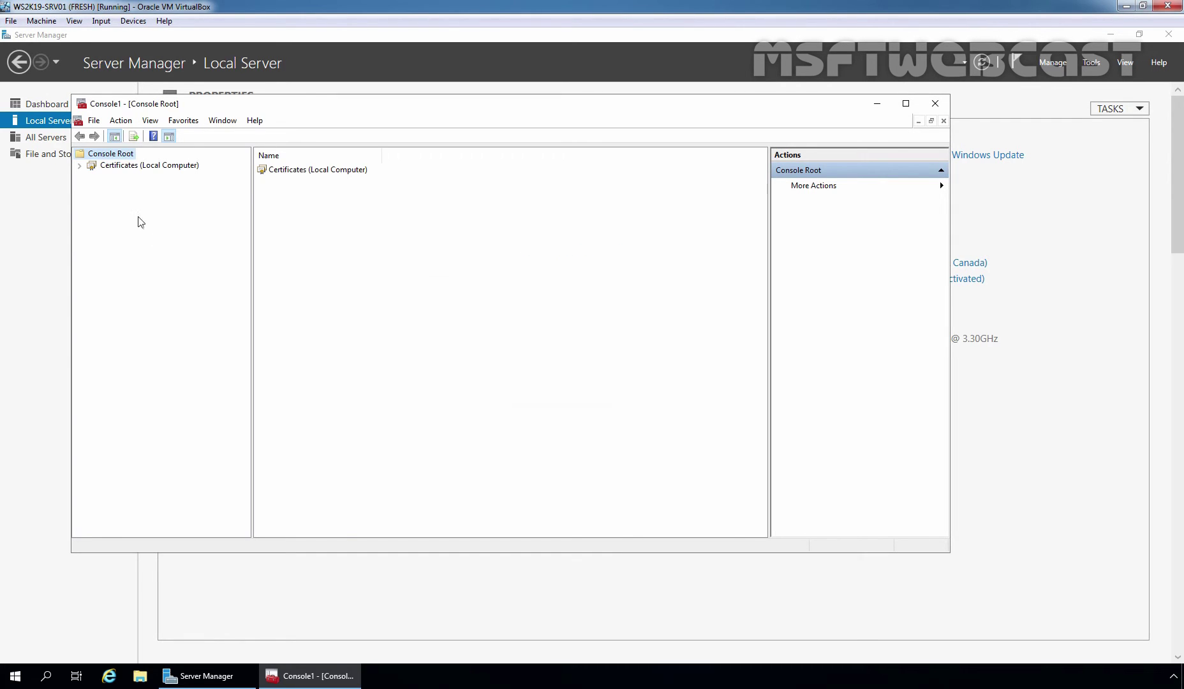
double_click(125, 166)
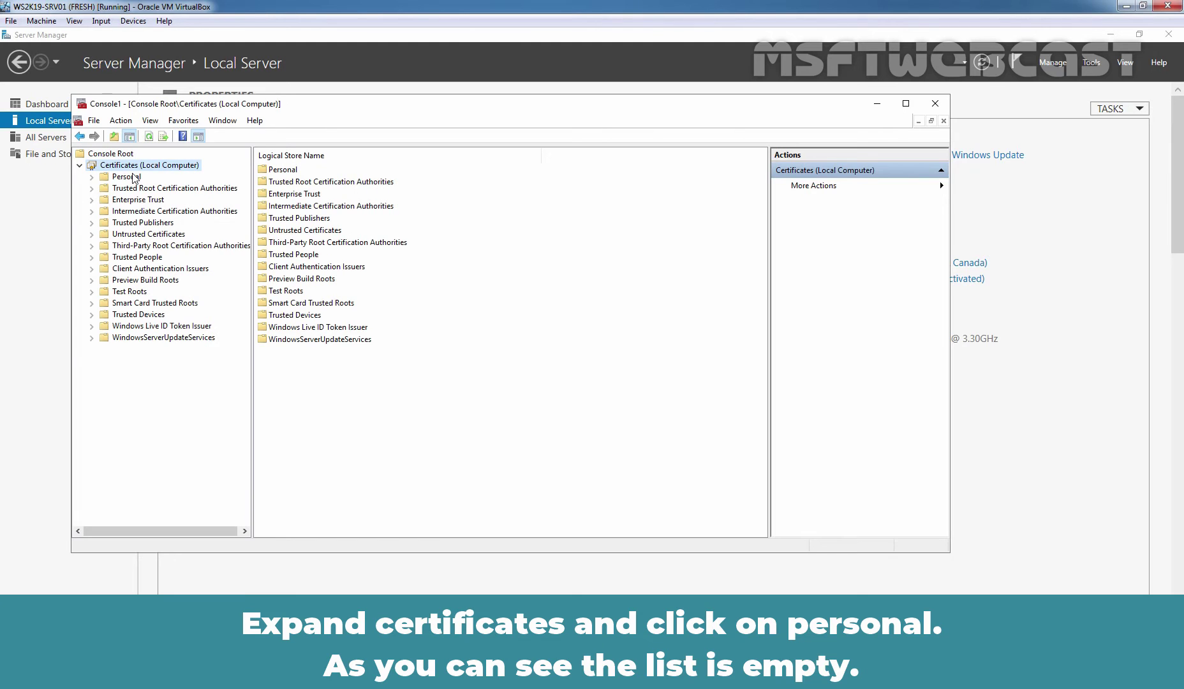
left_click(119, 178)
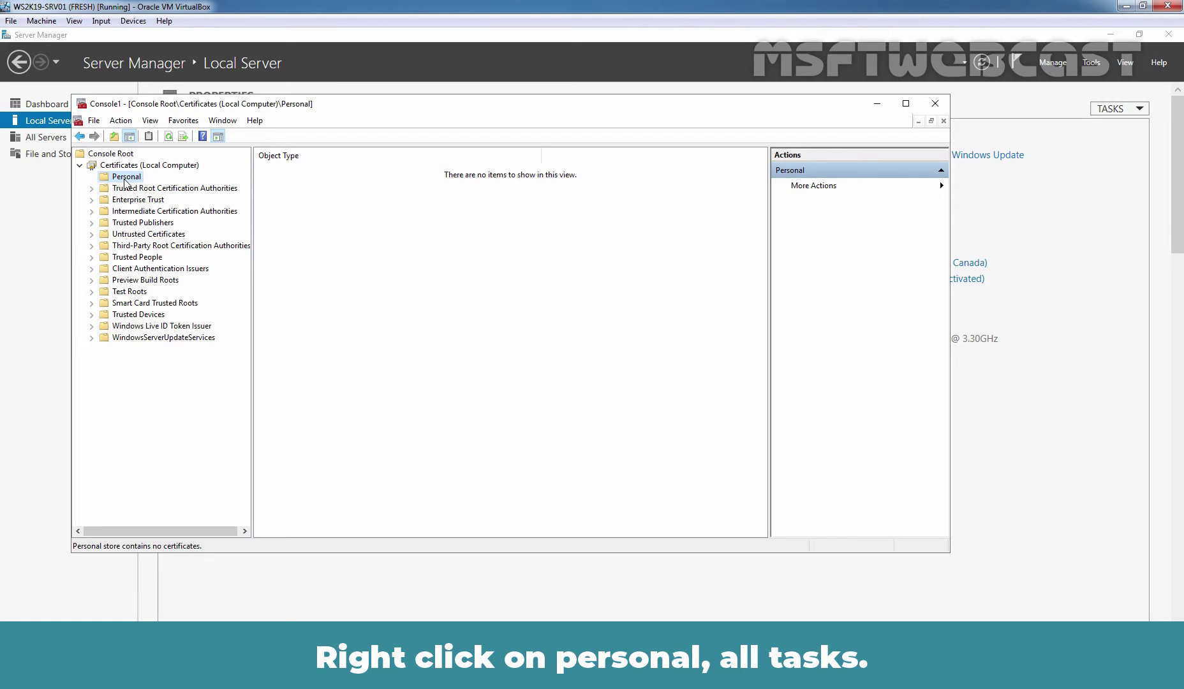
right_click(126, 184)
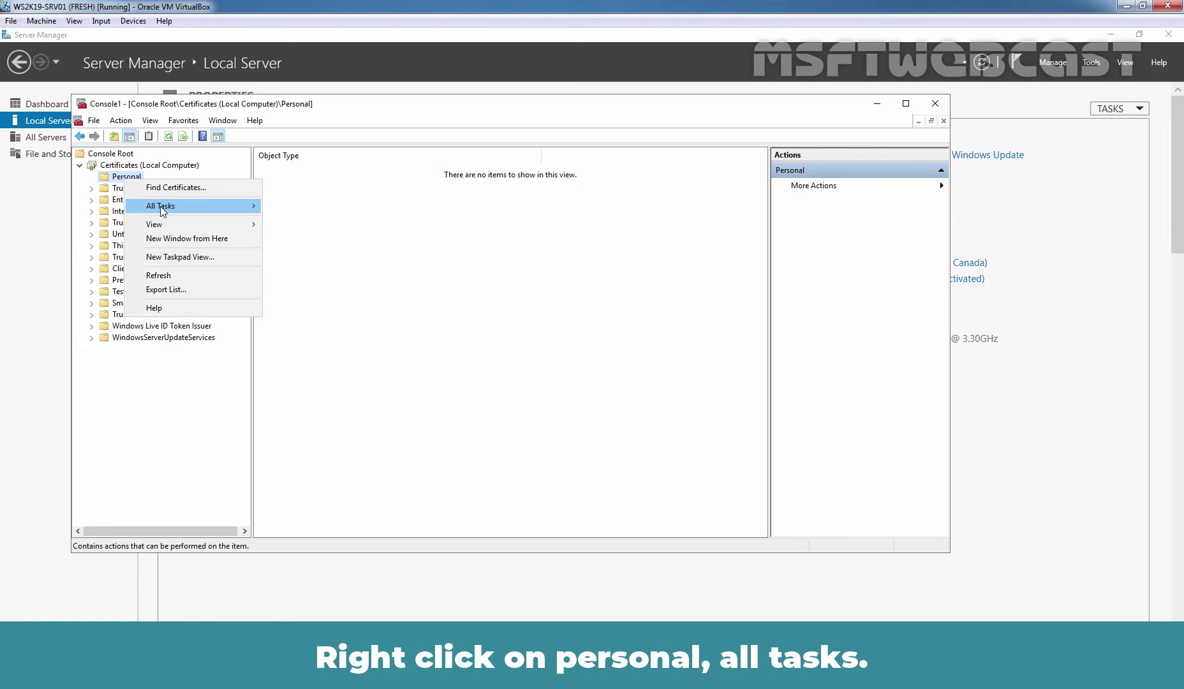
mouse_move(246, 211)
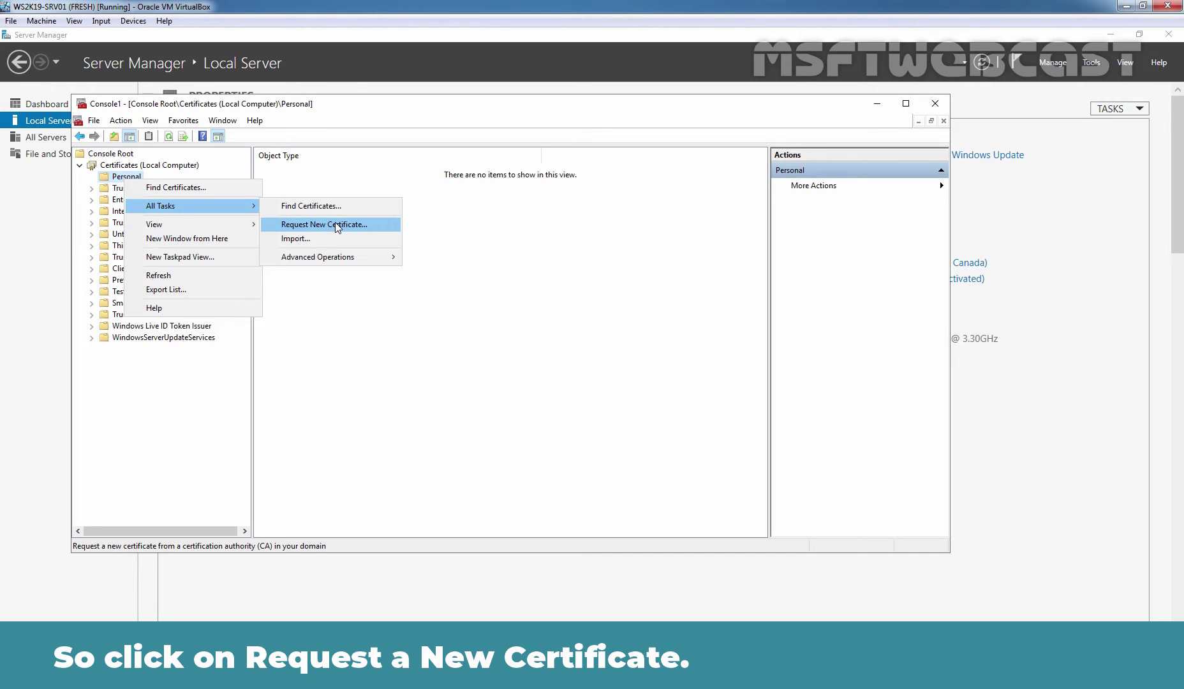
Request a new certificate via Active Directory Enrollment Policy, checking the Computer template to enroll.
left_click(337, 226)
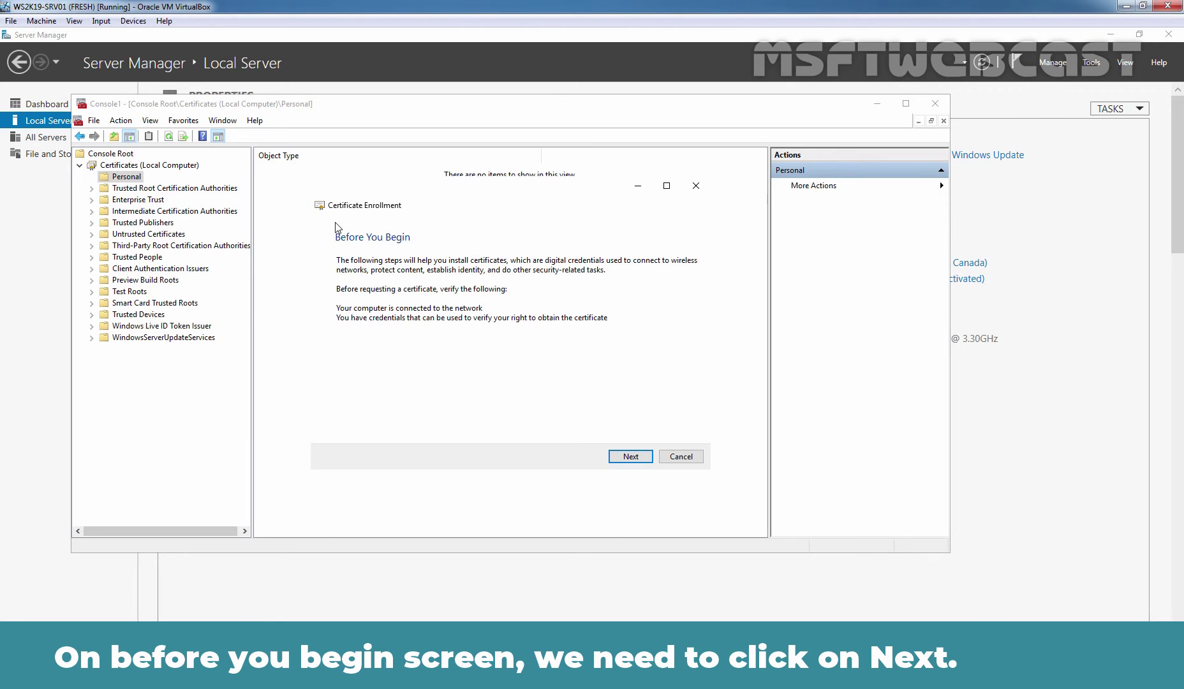
left_click(630, 457)
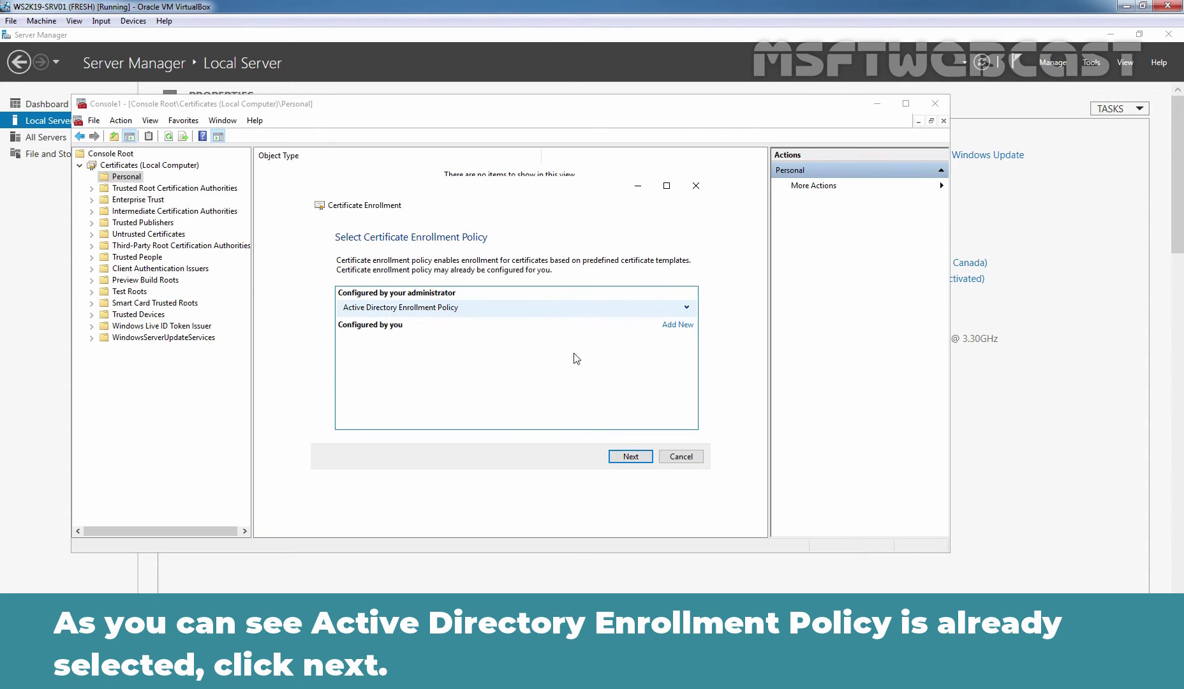
left_click(631, 457)
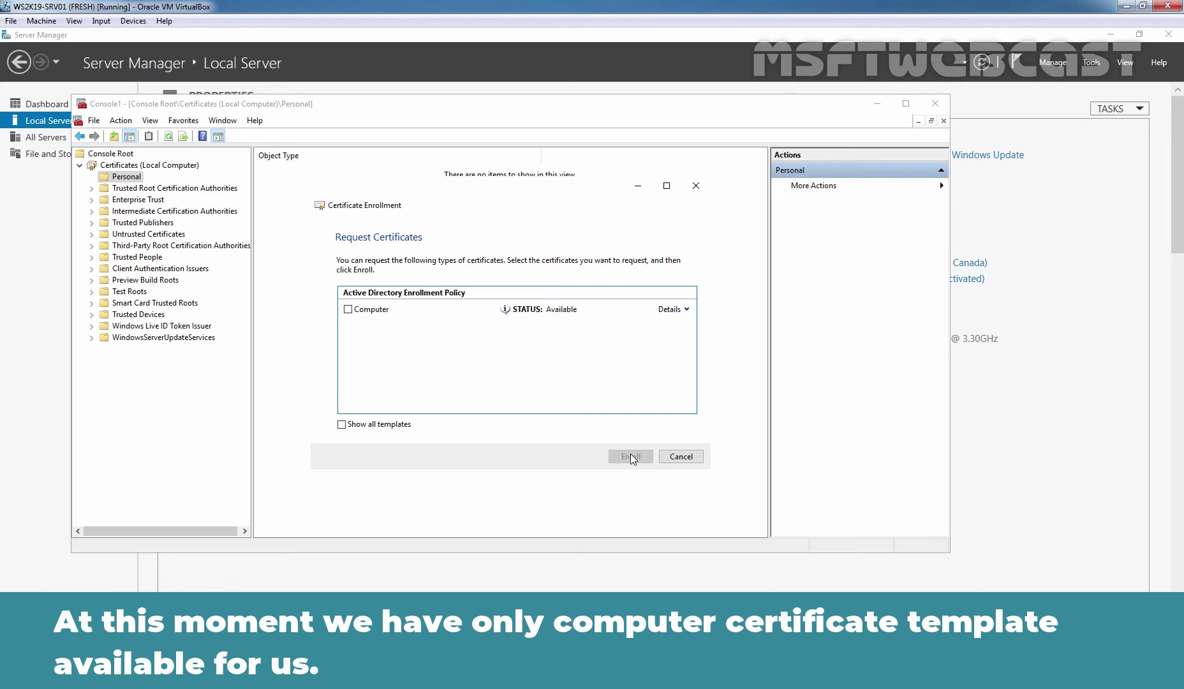
left_click(342, 424)
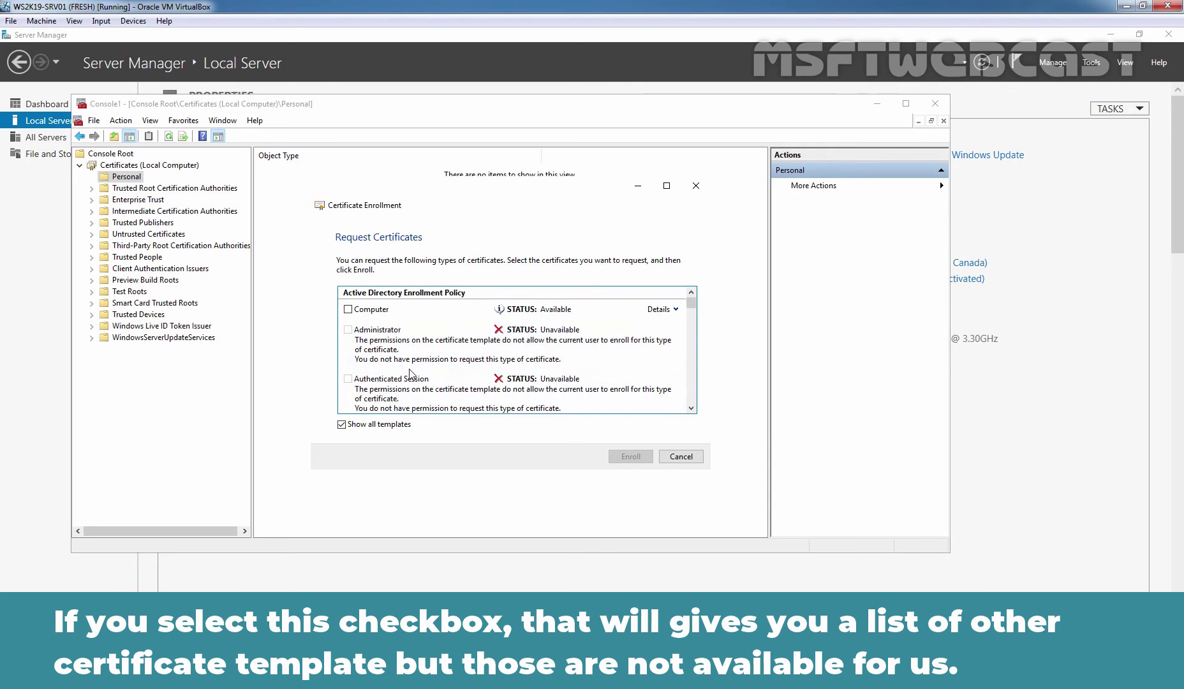
left_click(341, 425)
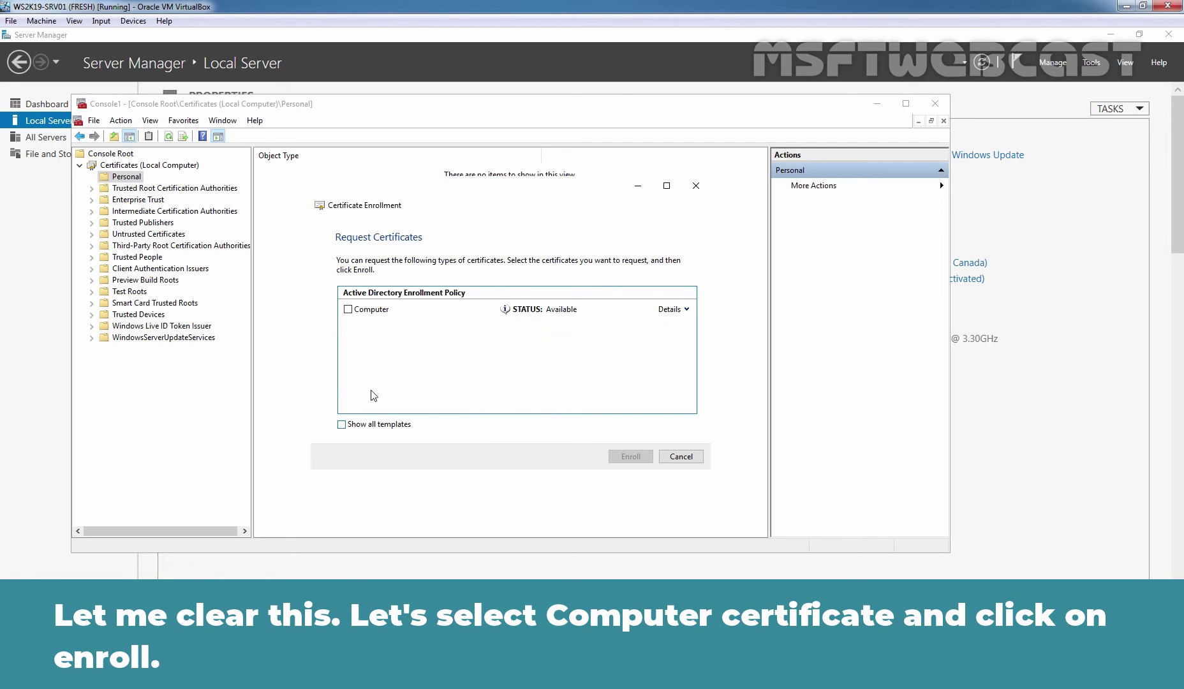
left_click(348, 310)
left_click(630, 457)
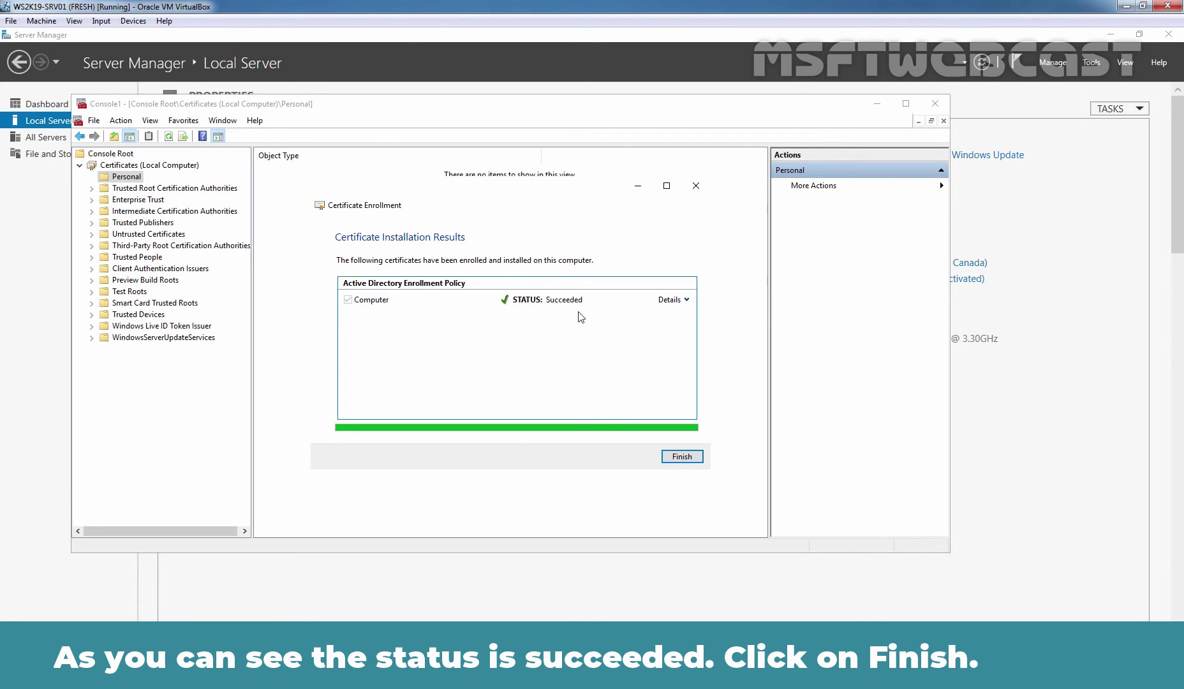
Finish the enrollment wizard and view the new certificate under Personal > Certificates.
left_click(682, 457)
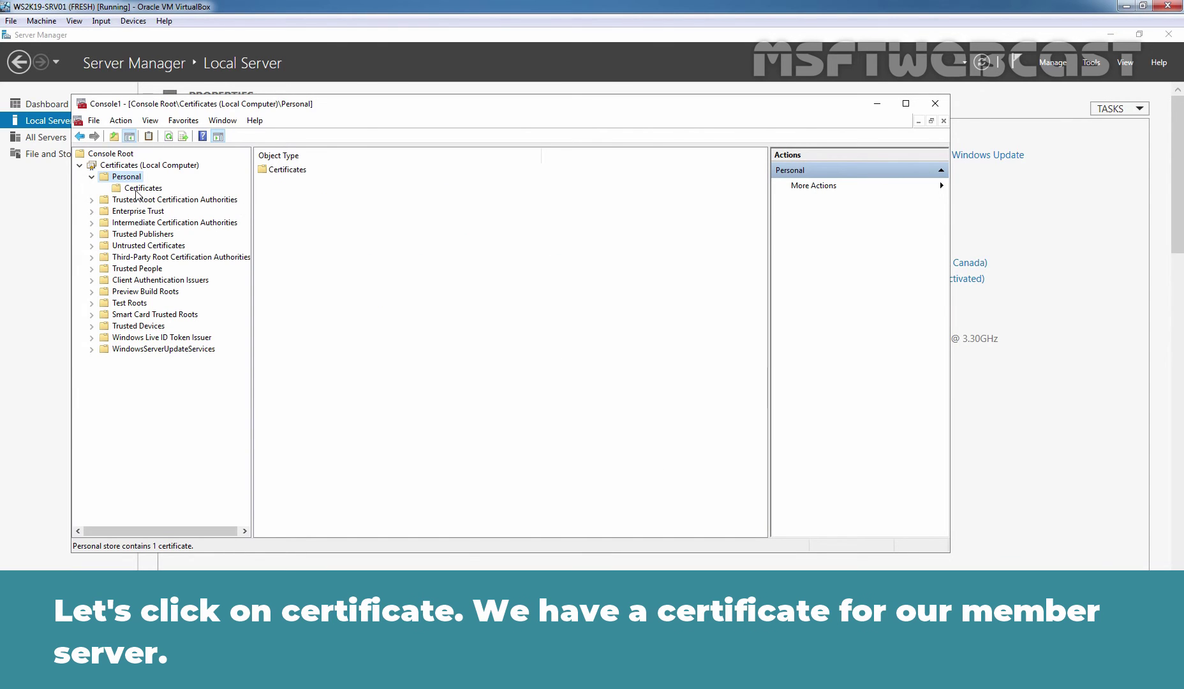
left_click(141, 189)
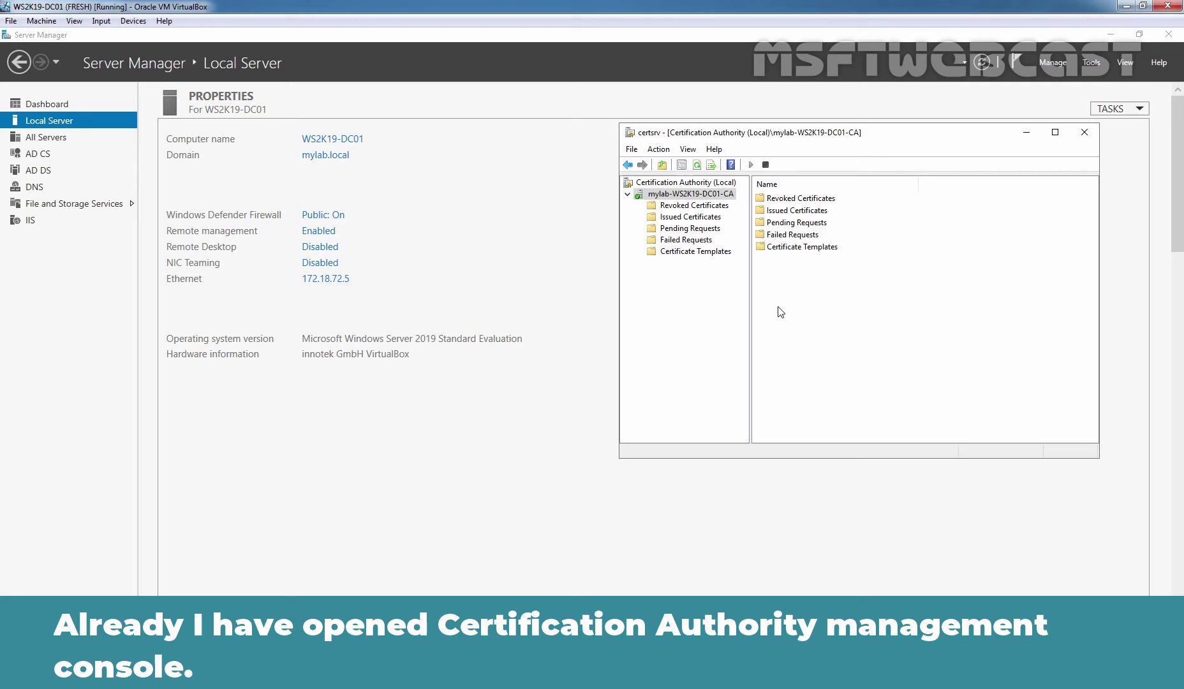
Refresh the CA's Issued Certificates and select the one requested by MYLAB\WS2K19-SRV01$.
left_click(681, 220)
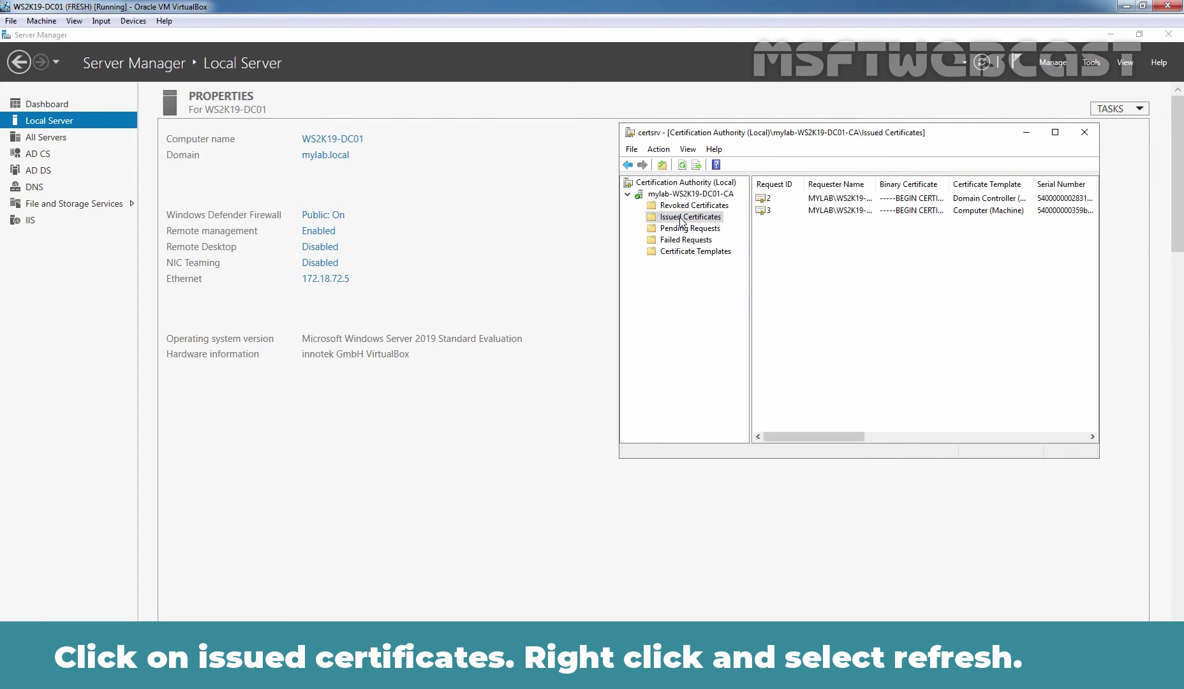
right_click(814, 259)
left_click(839, 269)
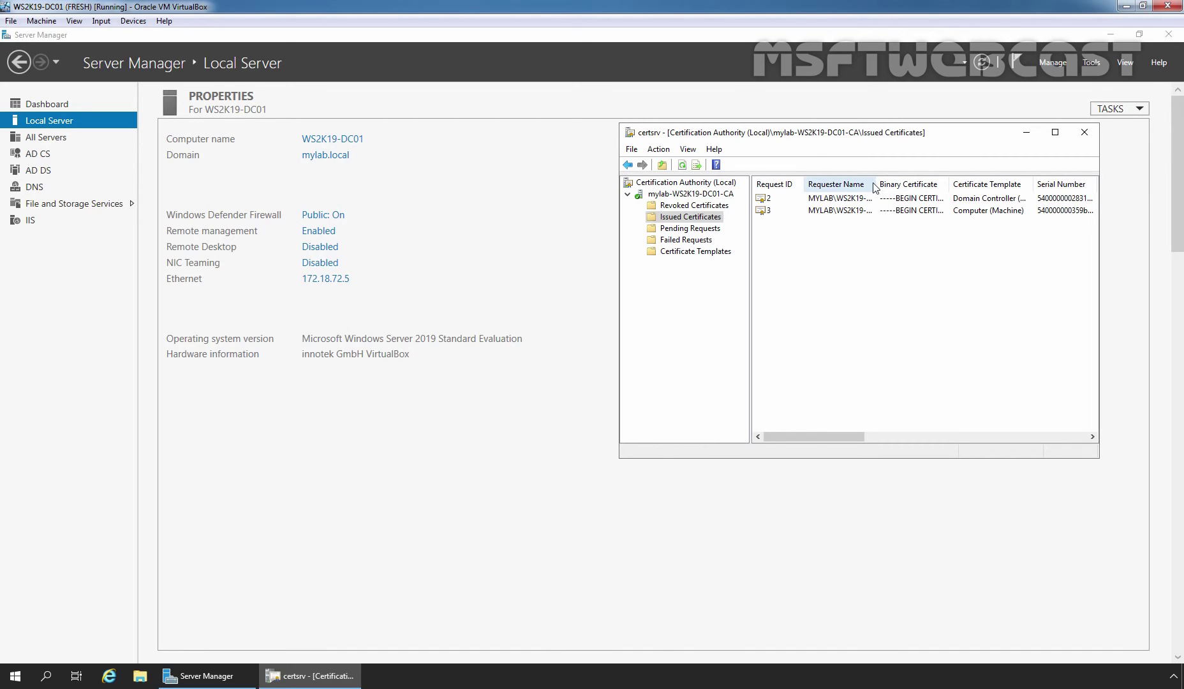
left_click_drag(948, 183, 951, 184)
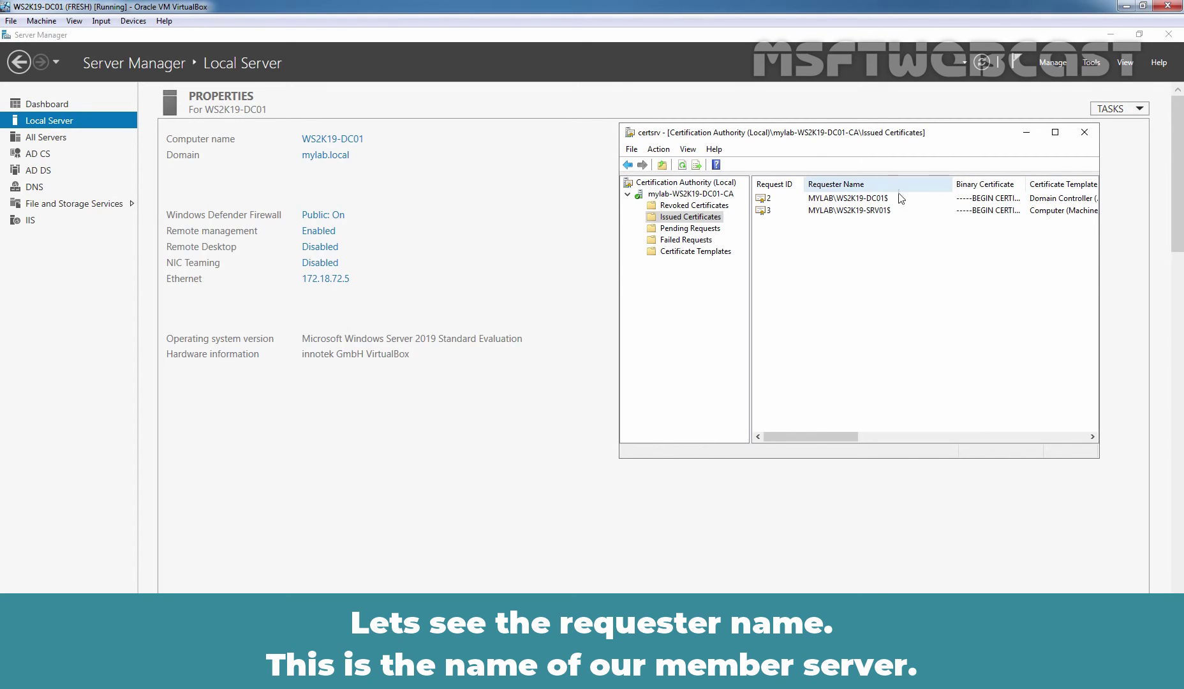
left_click(845, 212)
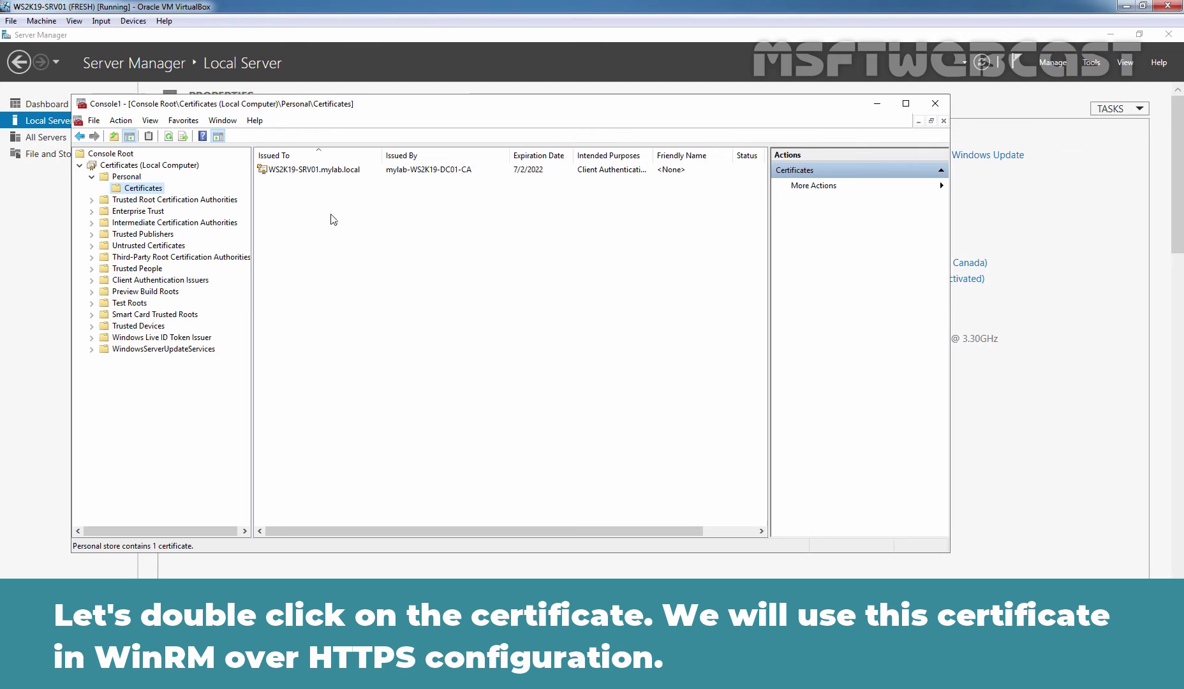
Review the WS2K19-SRV01.mylab.local certificate, then minimize the Certificates console.
double_click(307, 172)
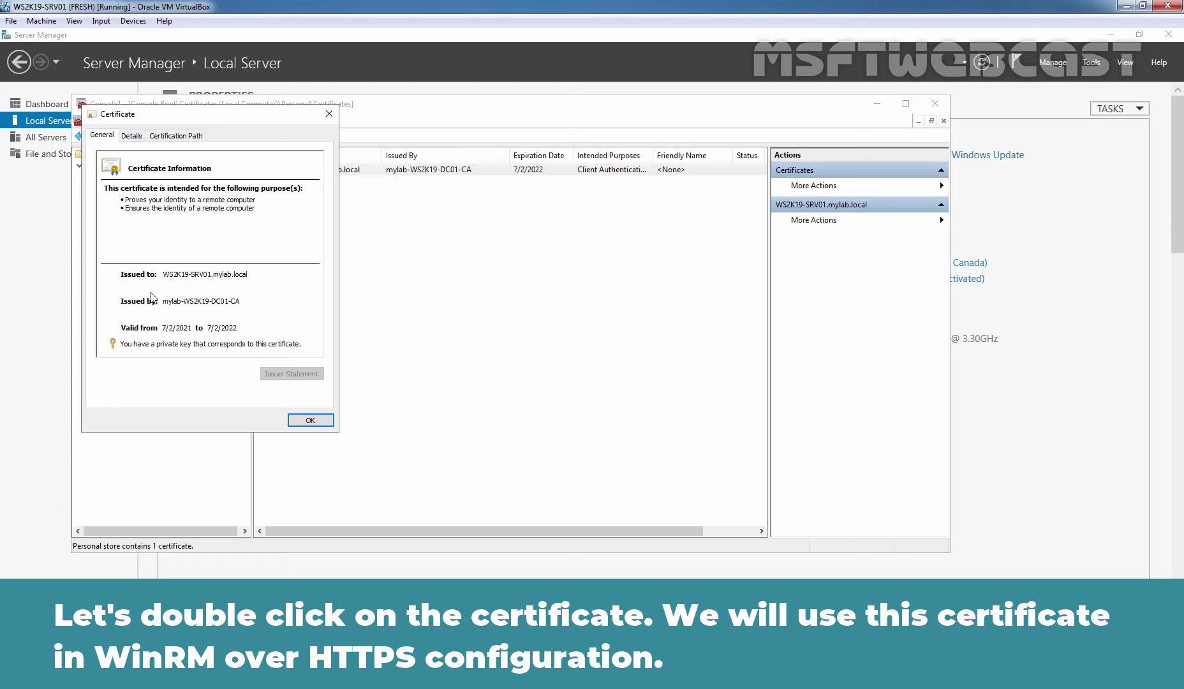
left_click(307, 421)
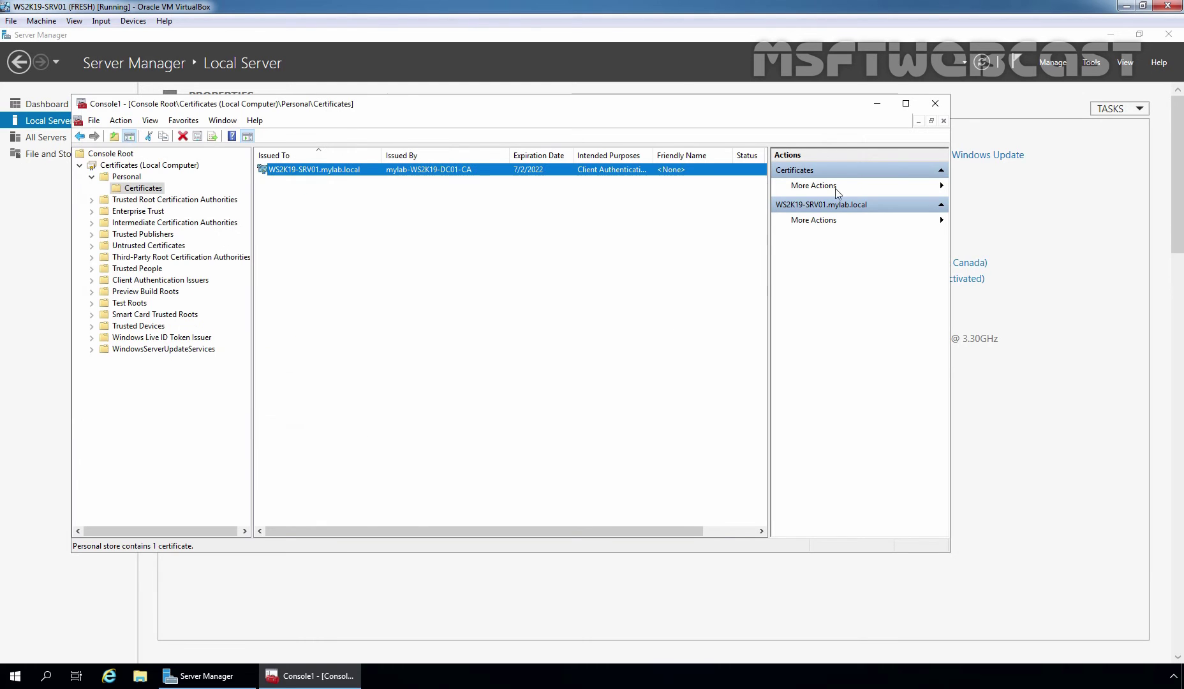
left_click(877, 103)
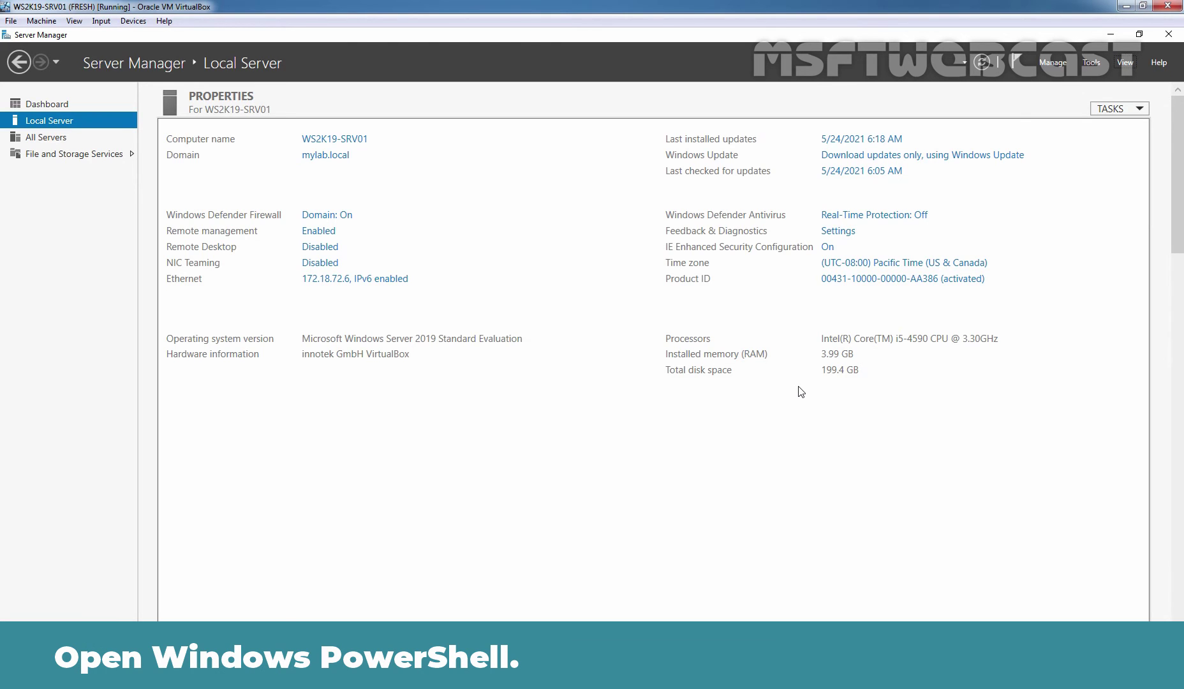
In a maximized admin PowerShell, list WinRM listeners with winrm e winrm/config/listener.
right_click(25, 676)
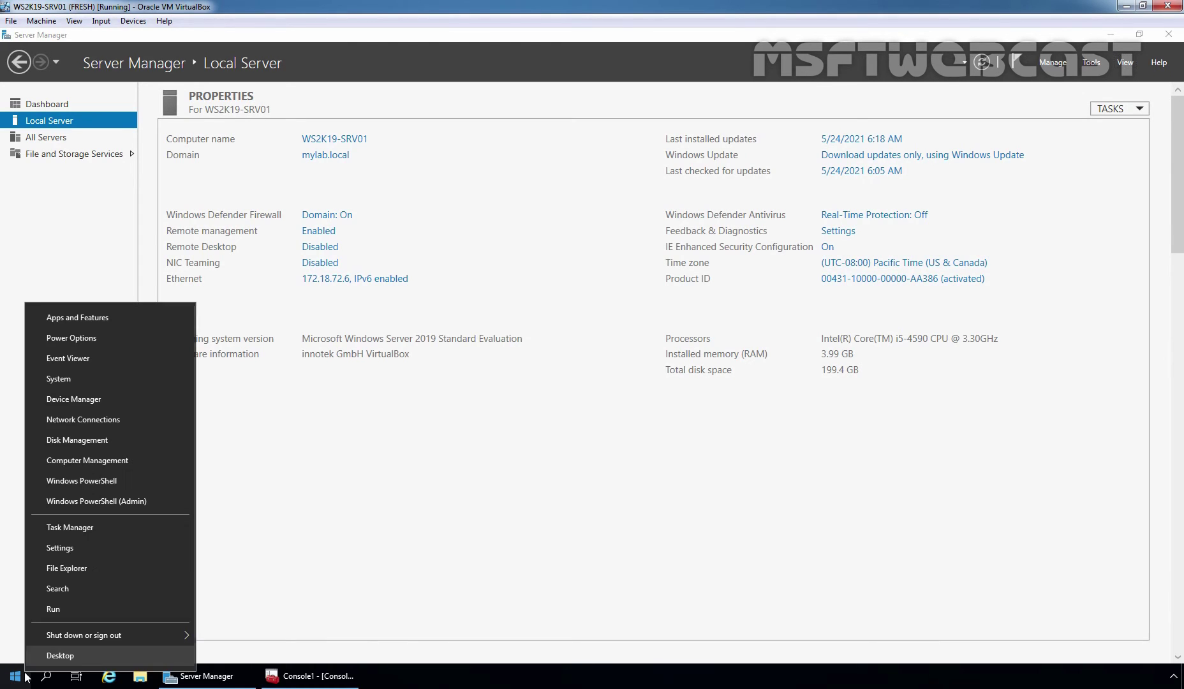
left_click(150, 498)
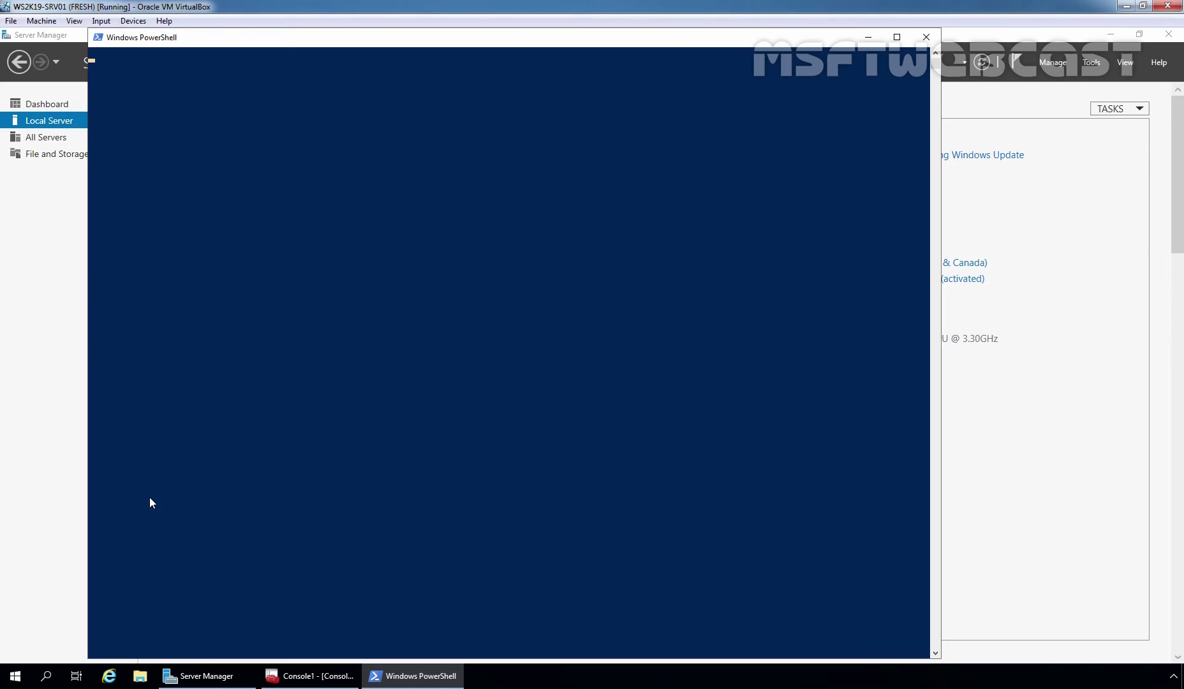
left_click(897, 38)
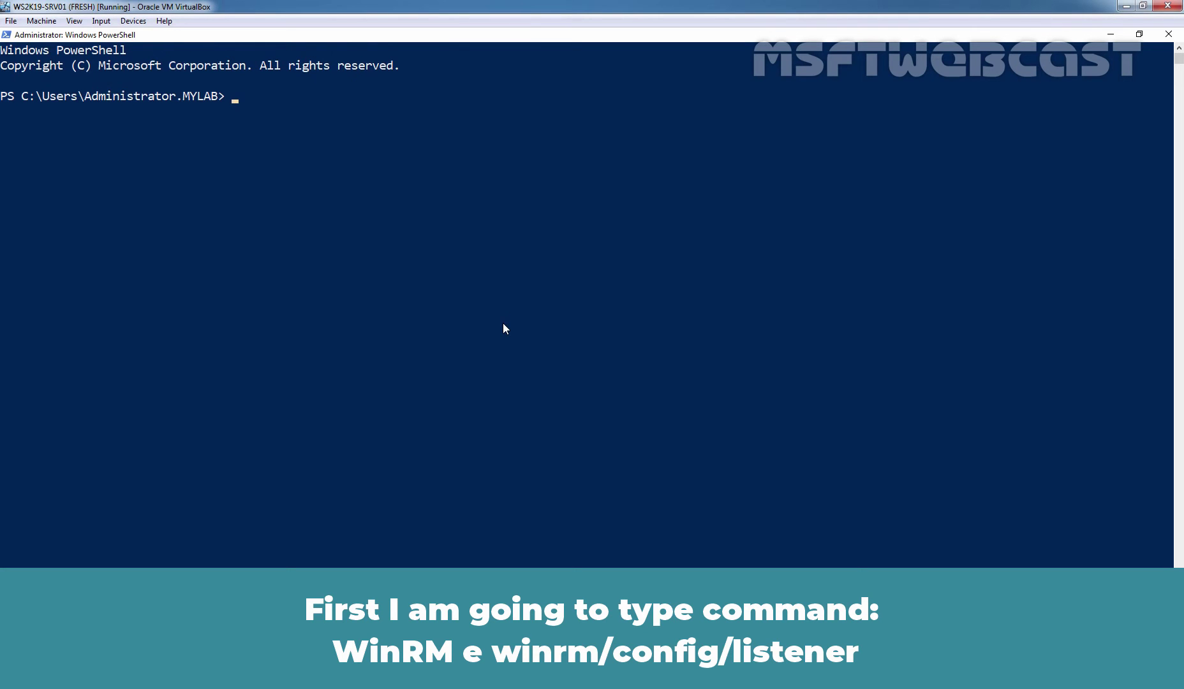
type("winrm e winrm/confi")
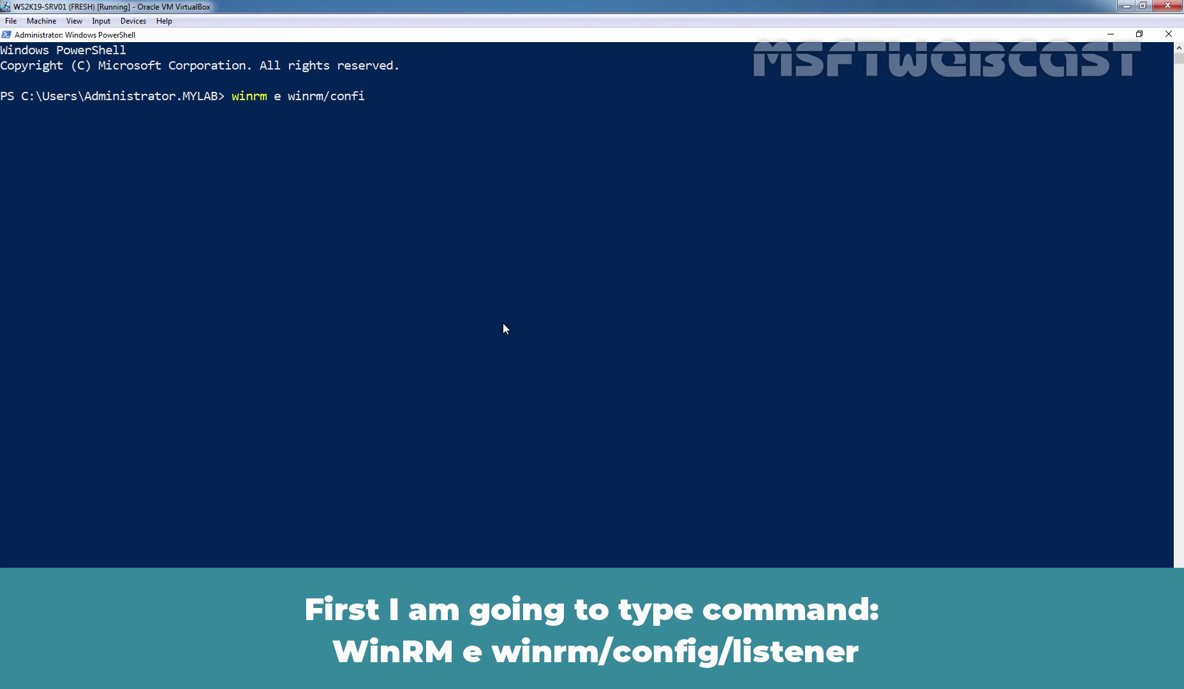
type("g/listener")
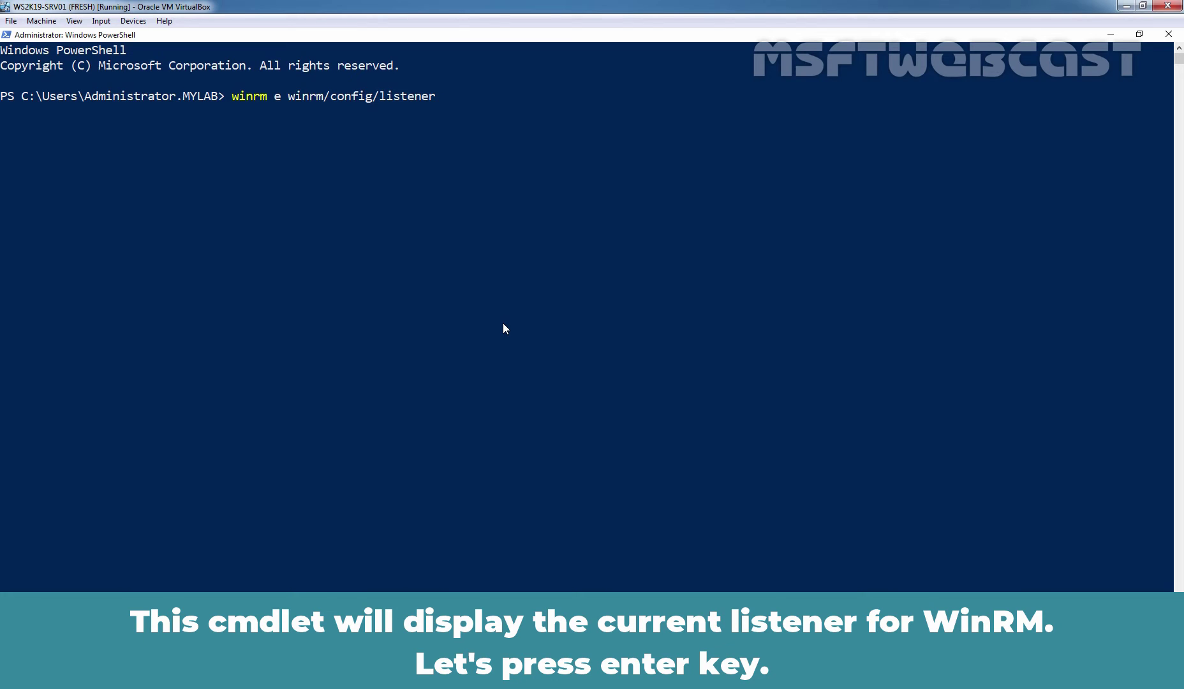
key("Return")
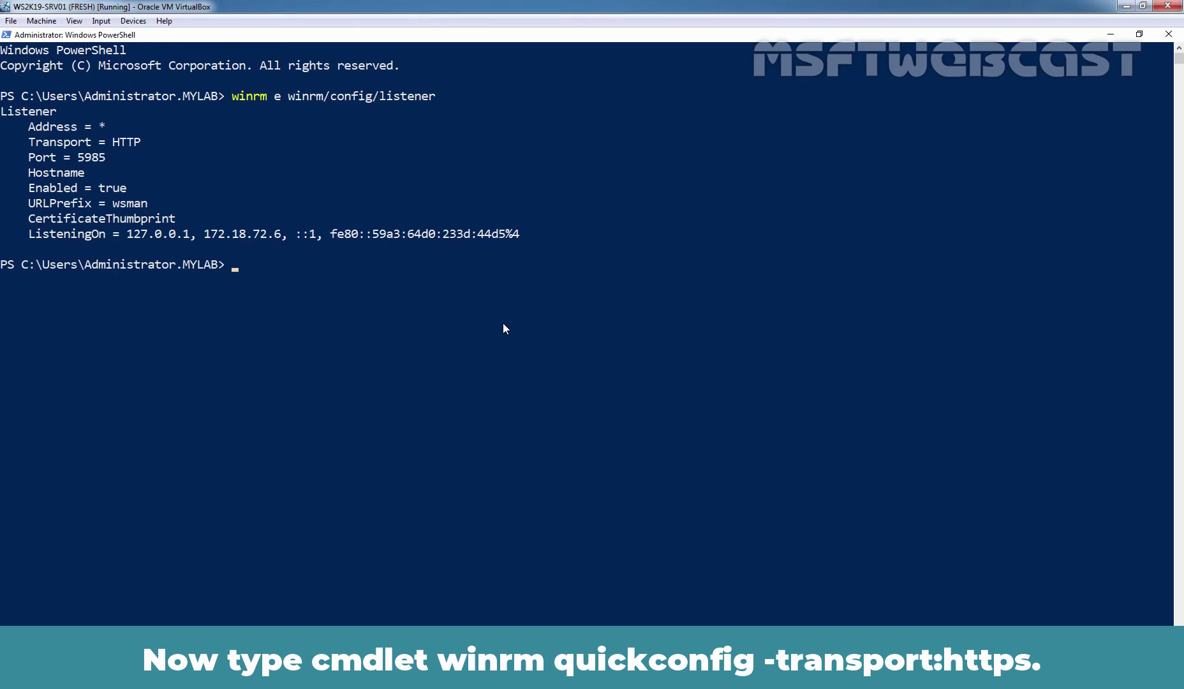
Run winrm quickconfig -transport:https and answer y to create the HTTPS listener.
type("winrm quickconfig ")
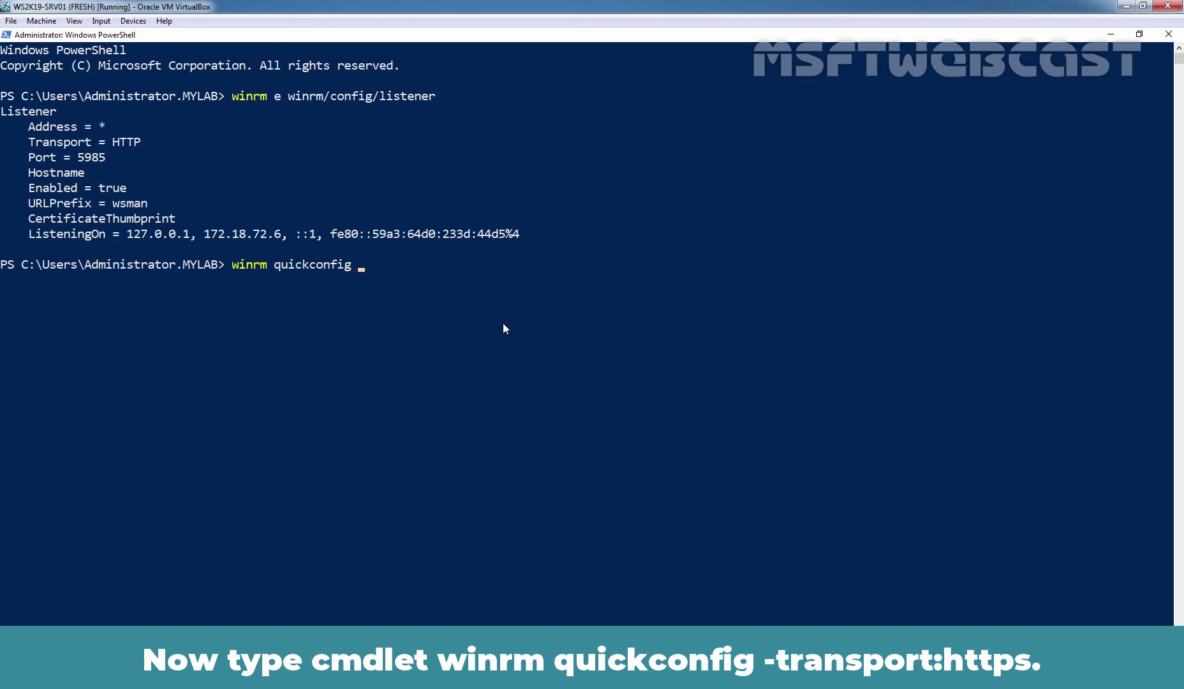
type("-transport:https")
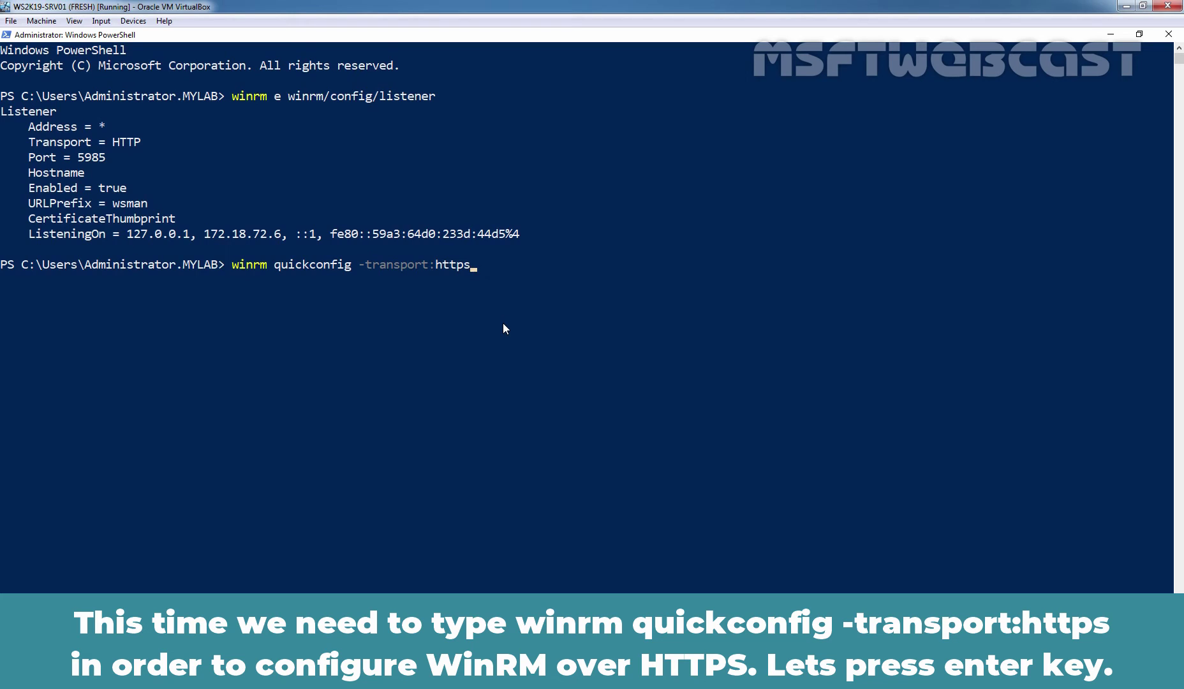
key("Return")
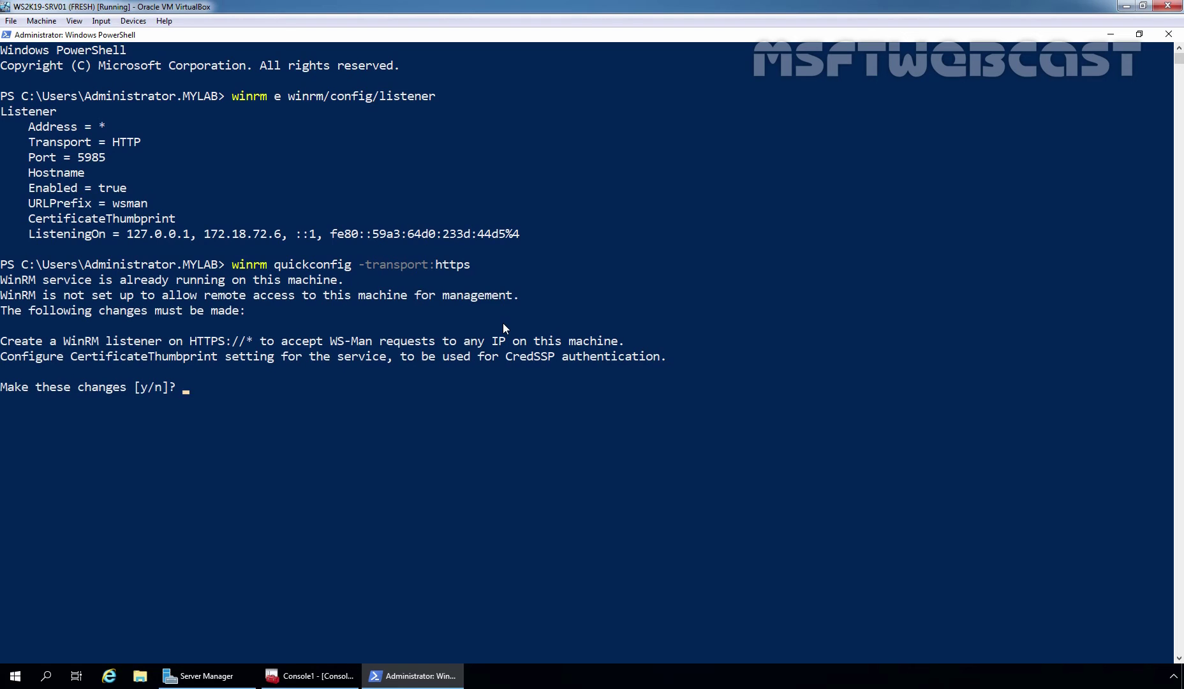
type("y")
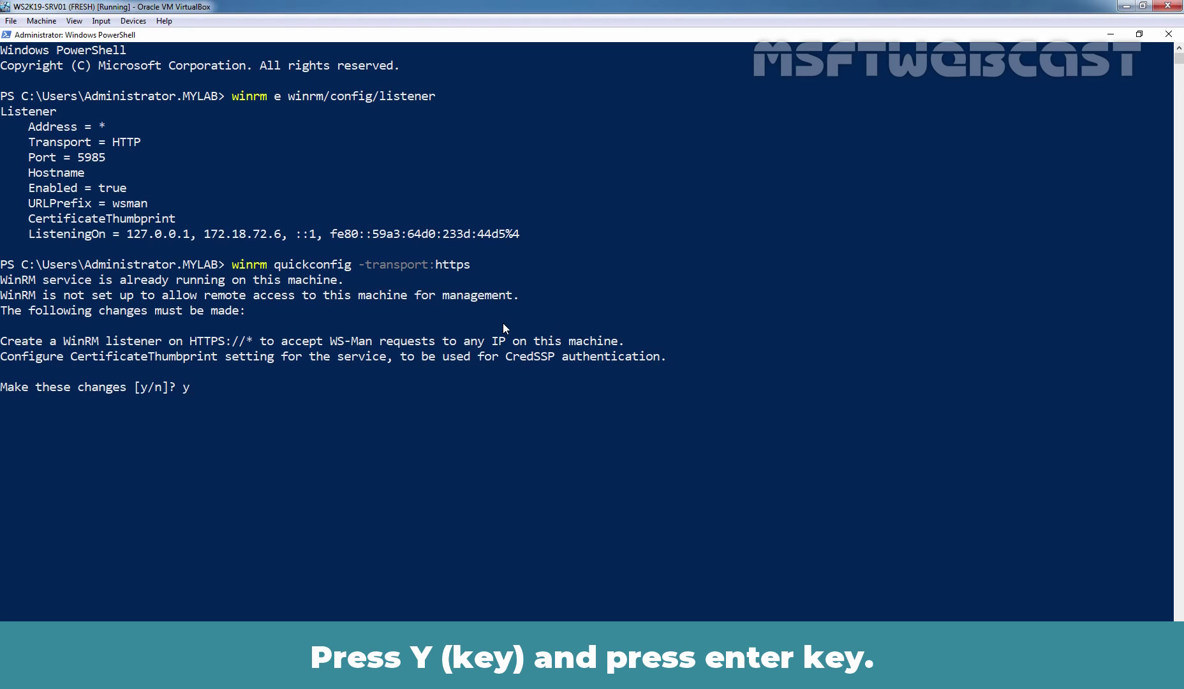
key("Return")
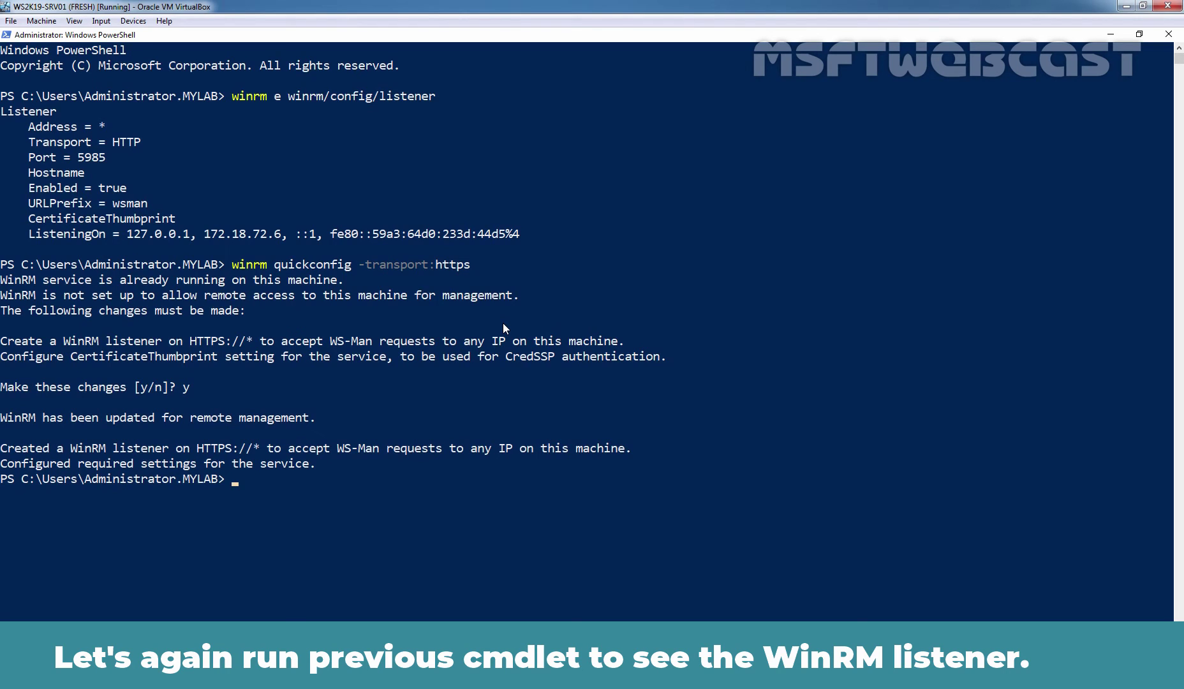
Rerun the listener listing to see the HTTPS listener on port 5986, then return to Certificates.
key("Up")
key("Up")
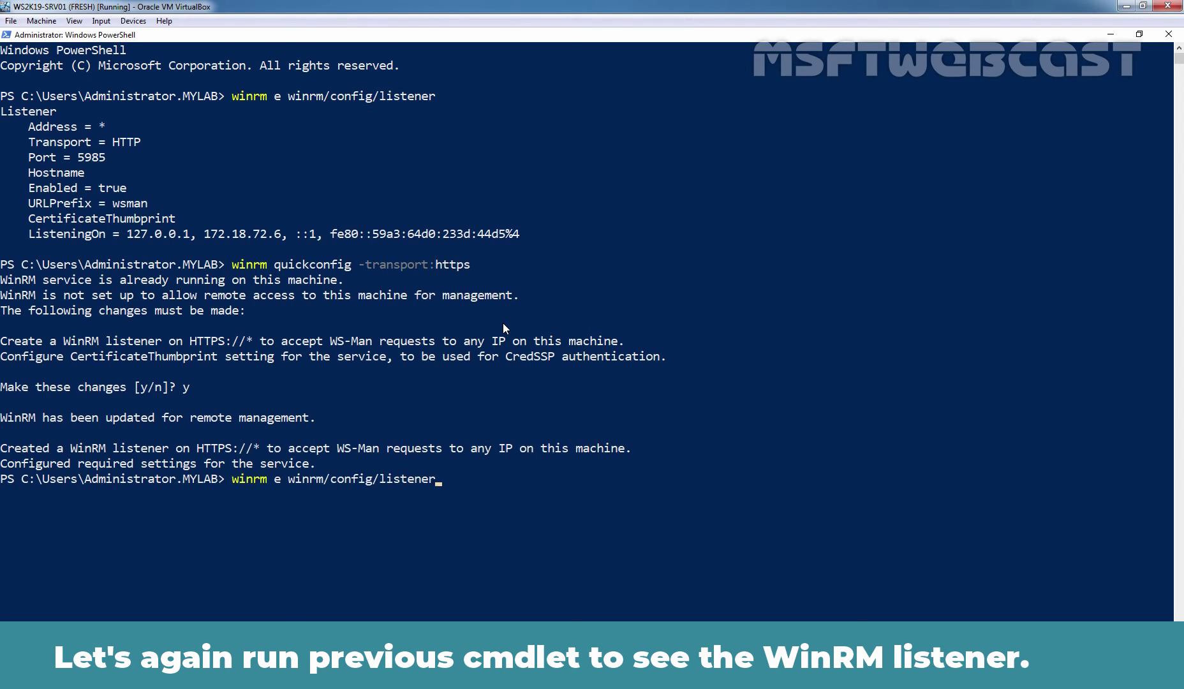
key("Return")
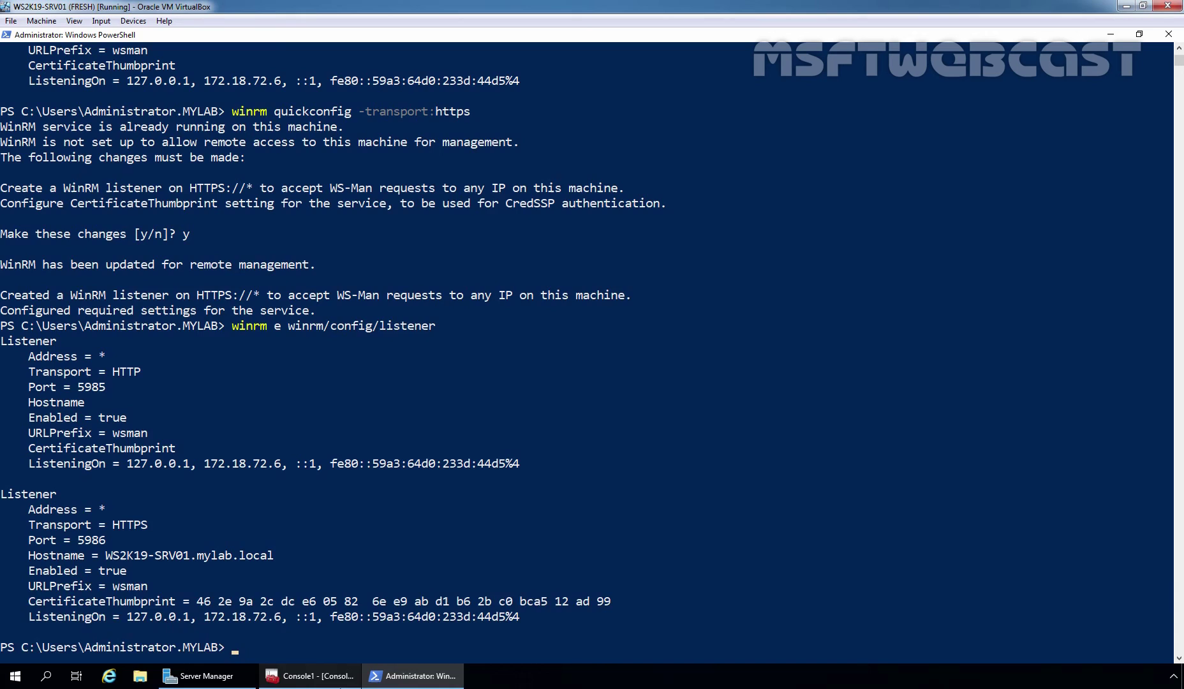
key("alt+Tab")
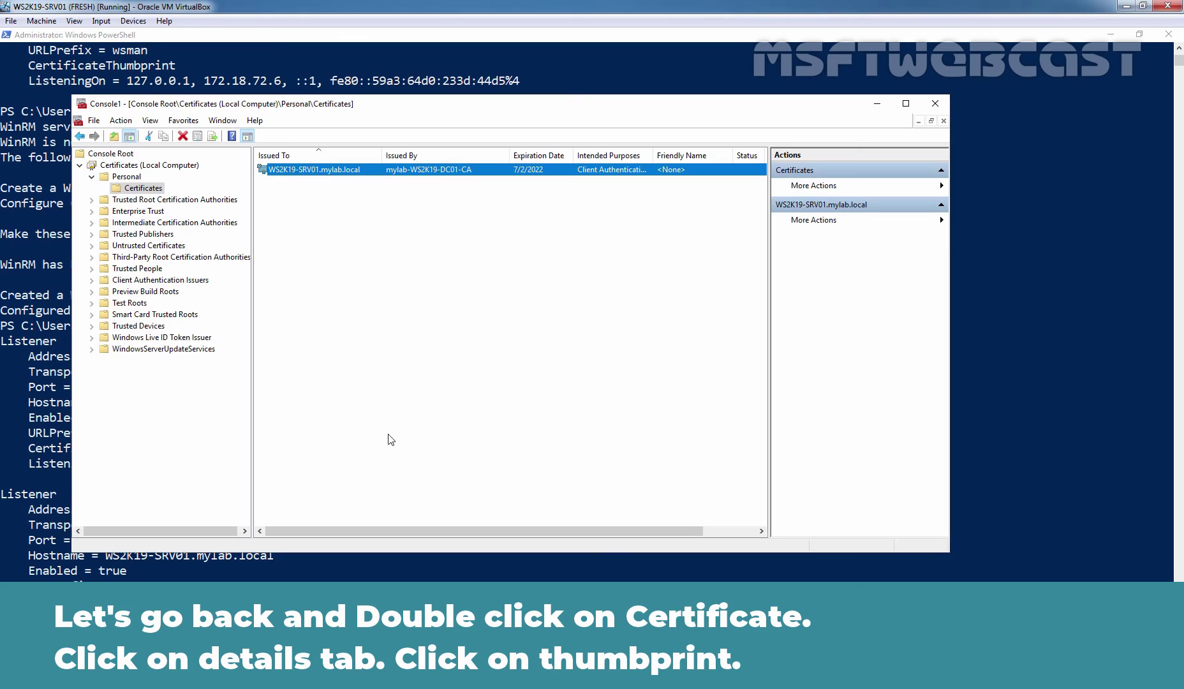
Compare the certificate's Thumbprint in its Details with the listener's, then minimize the console.
double_click(363, 171)
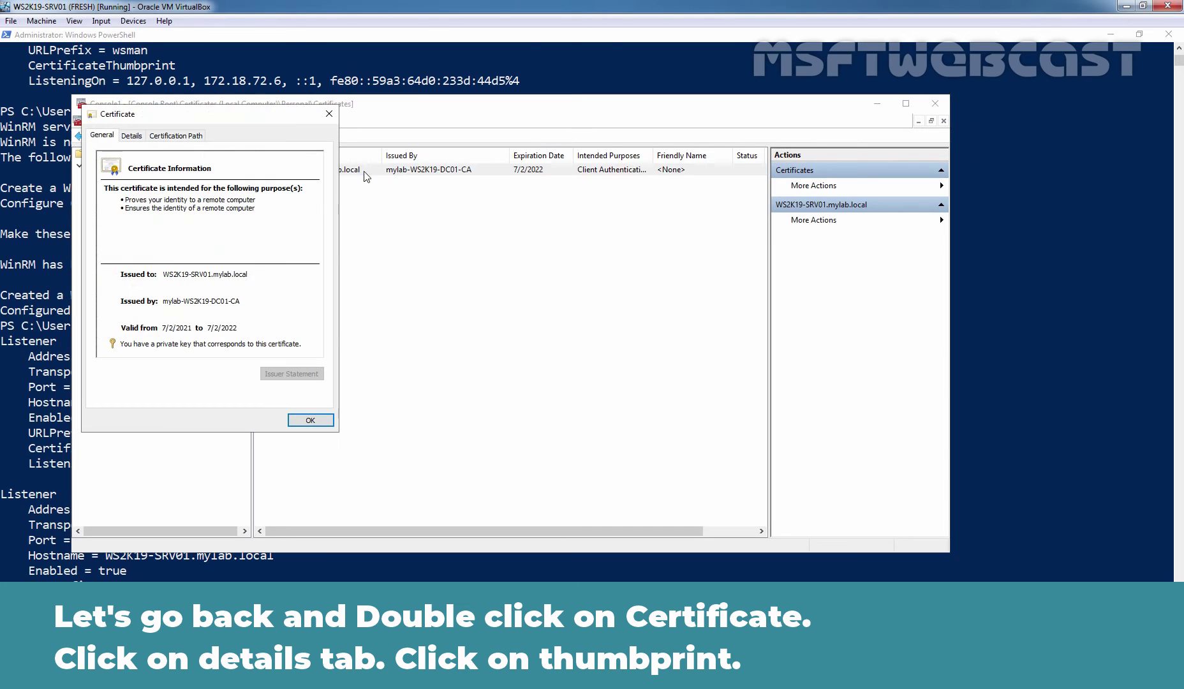
left_click(132, 136)
left_click_drag(319, 198, 314, 270)
left_click(118, 259)
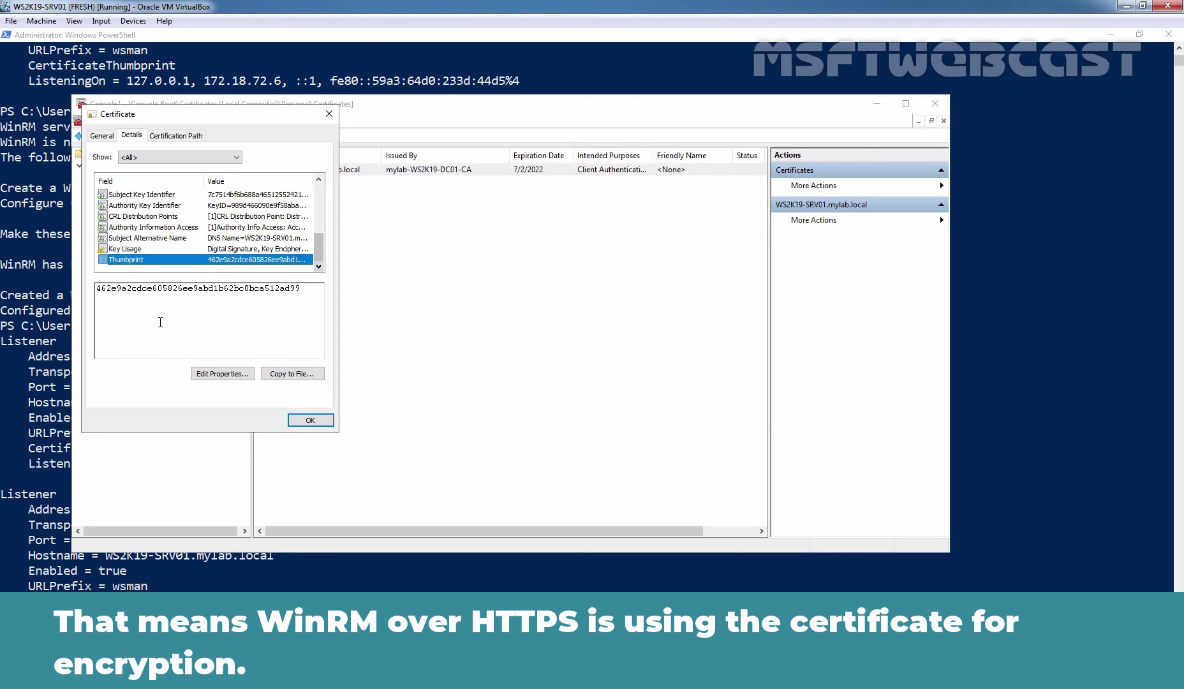
left_click(310, 420)
left_click(876, 104)
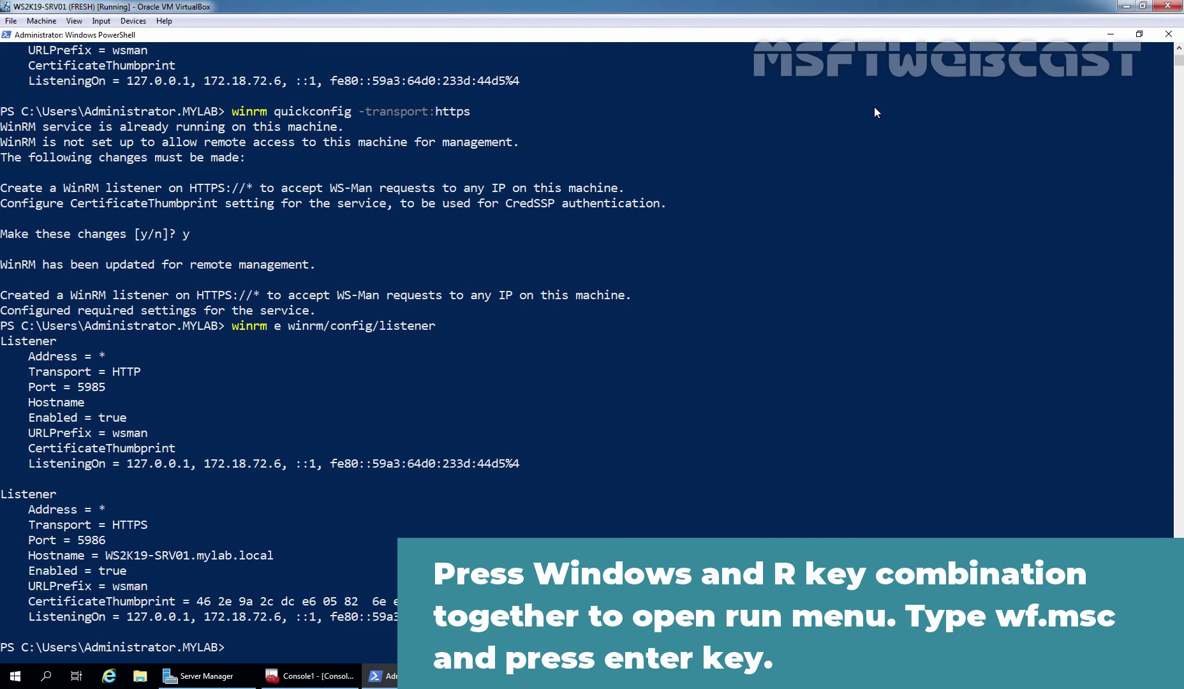
Launch the Windows Defender Firewall with Advanced Security console via wf.msc.
key("super+r")
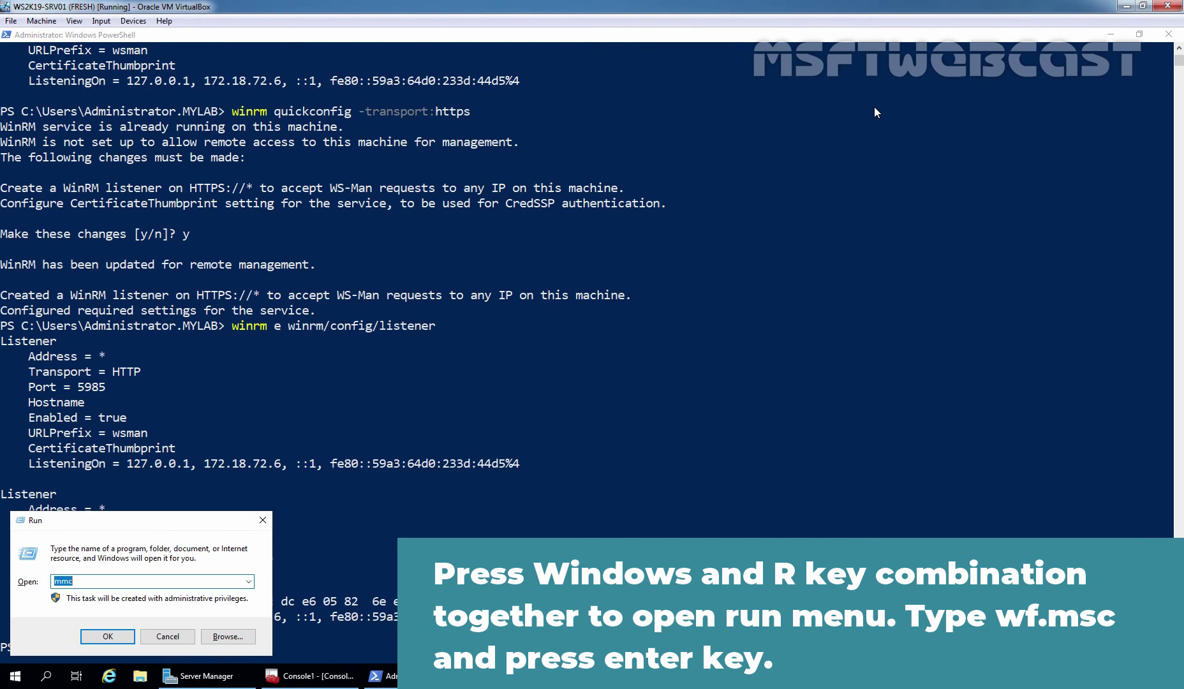
type("wf.msc")
key("Return")
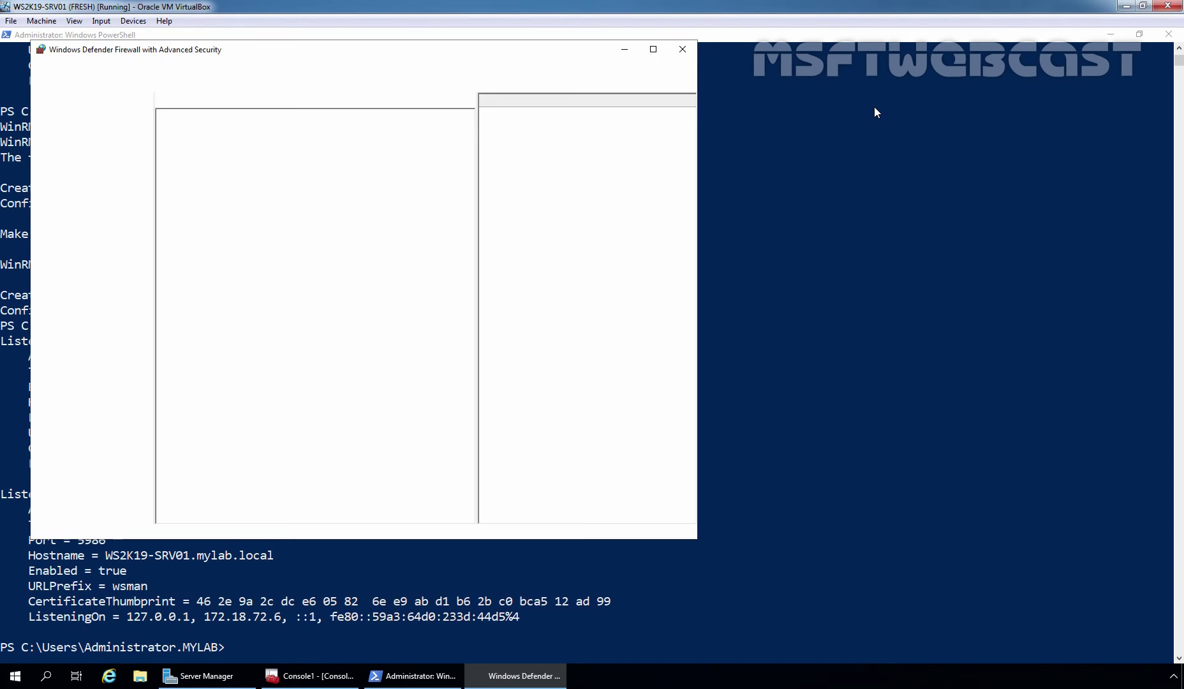
Start the New Inbound Rule Wizard from Inbound Rules.
left_click(76, 112)
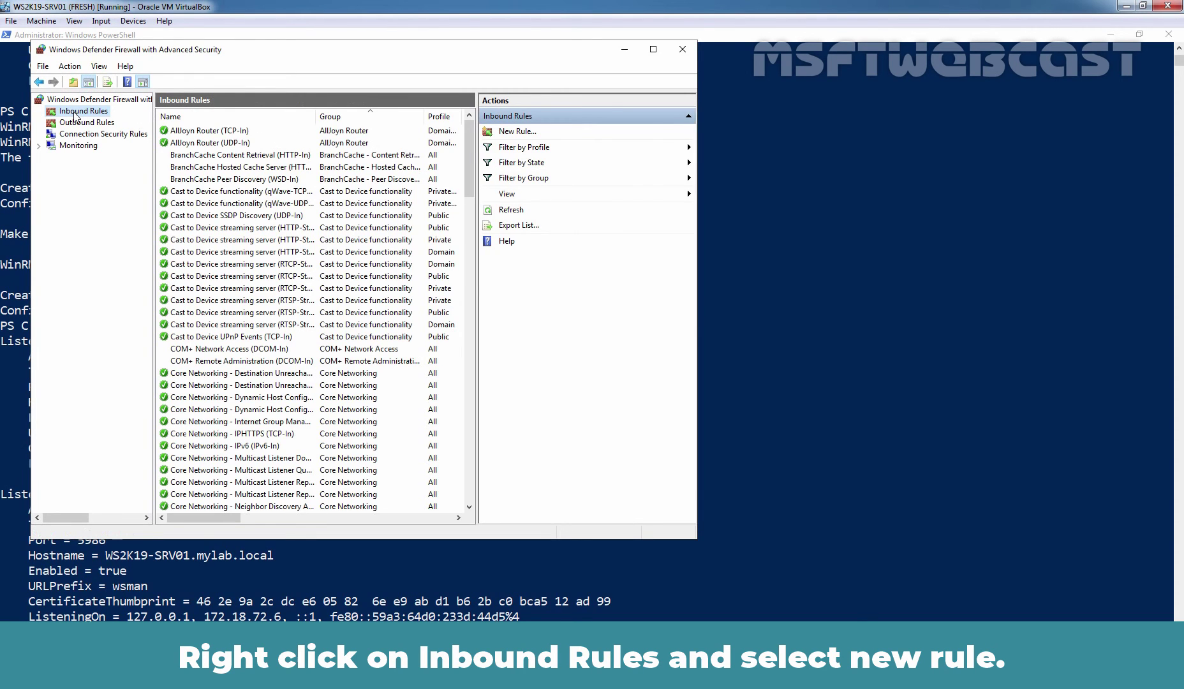
right_click(75, 116)
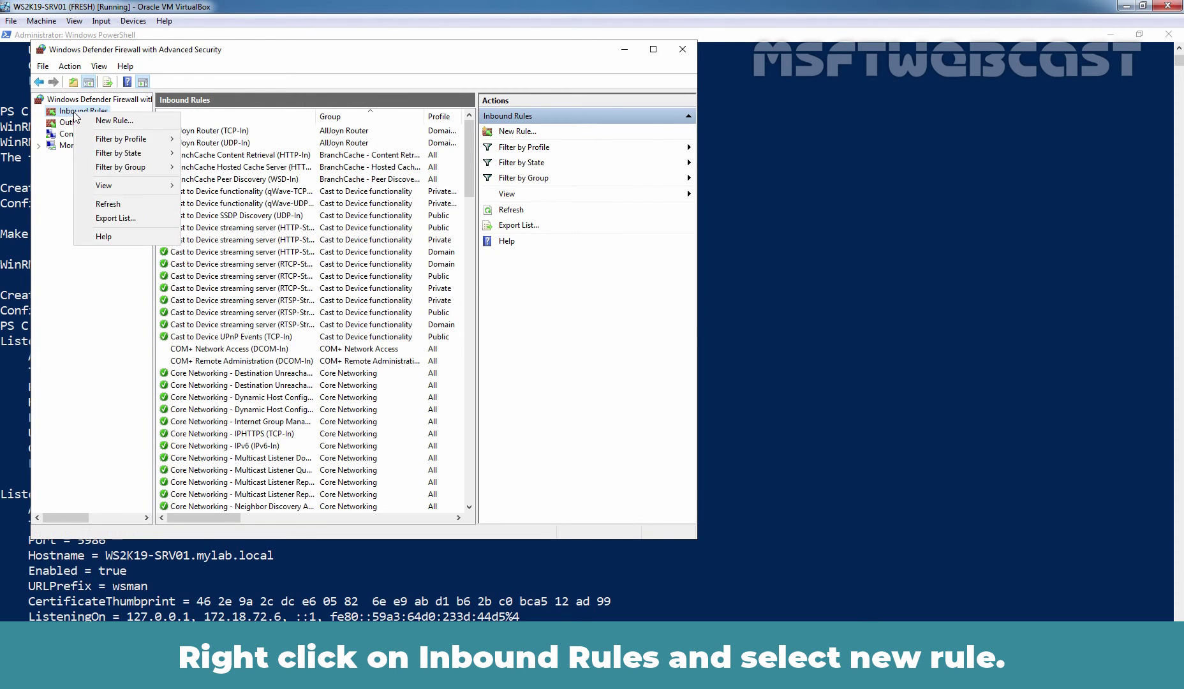
left_click(121, 122)
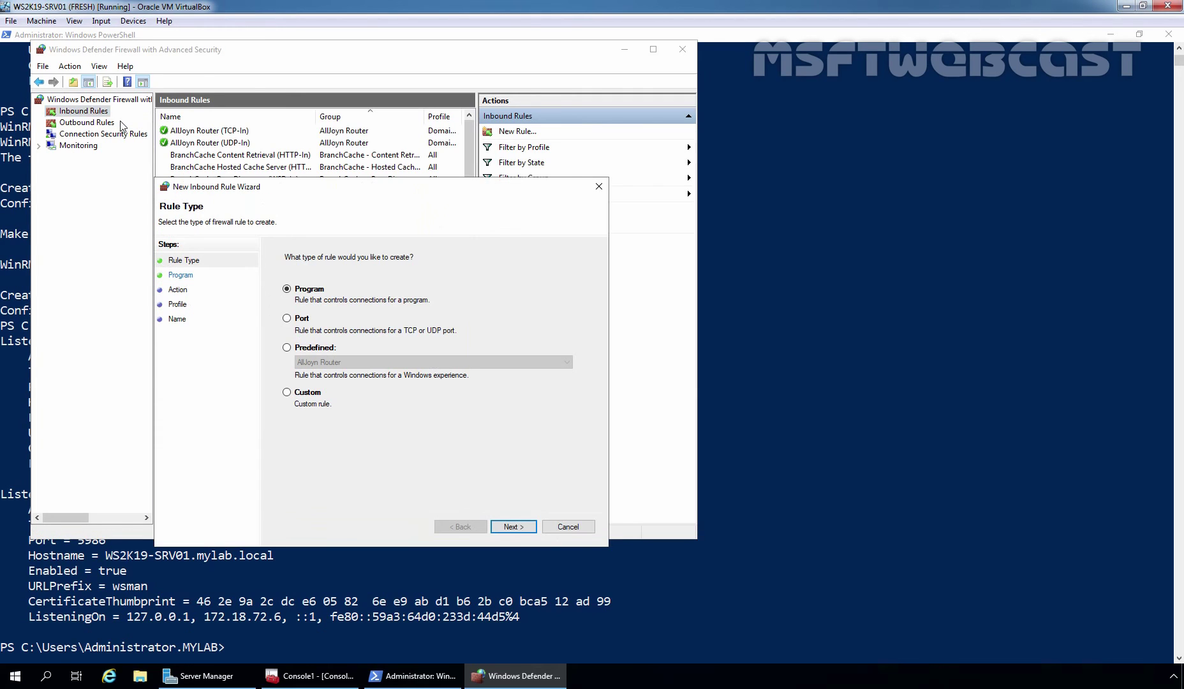
Make it a Port rule for TCP specific local port 5986.
left_click(287, 318)
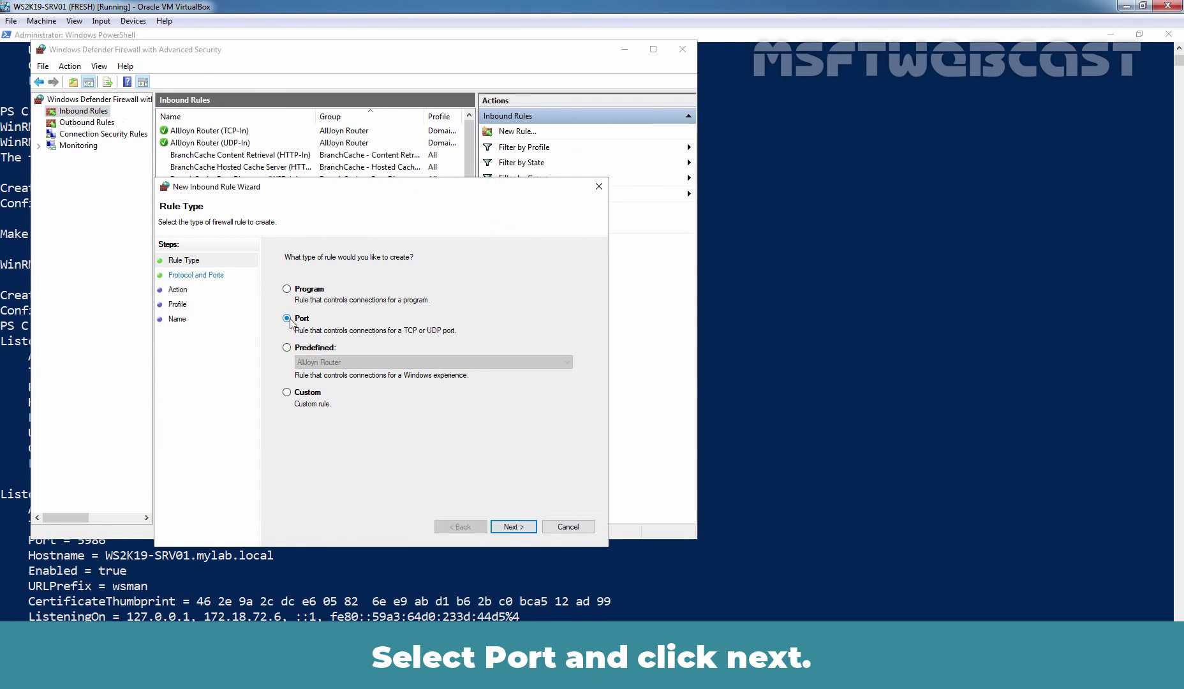
left_click(515, 530)
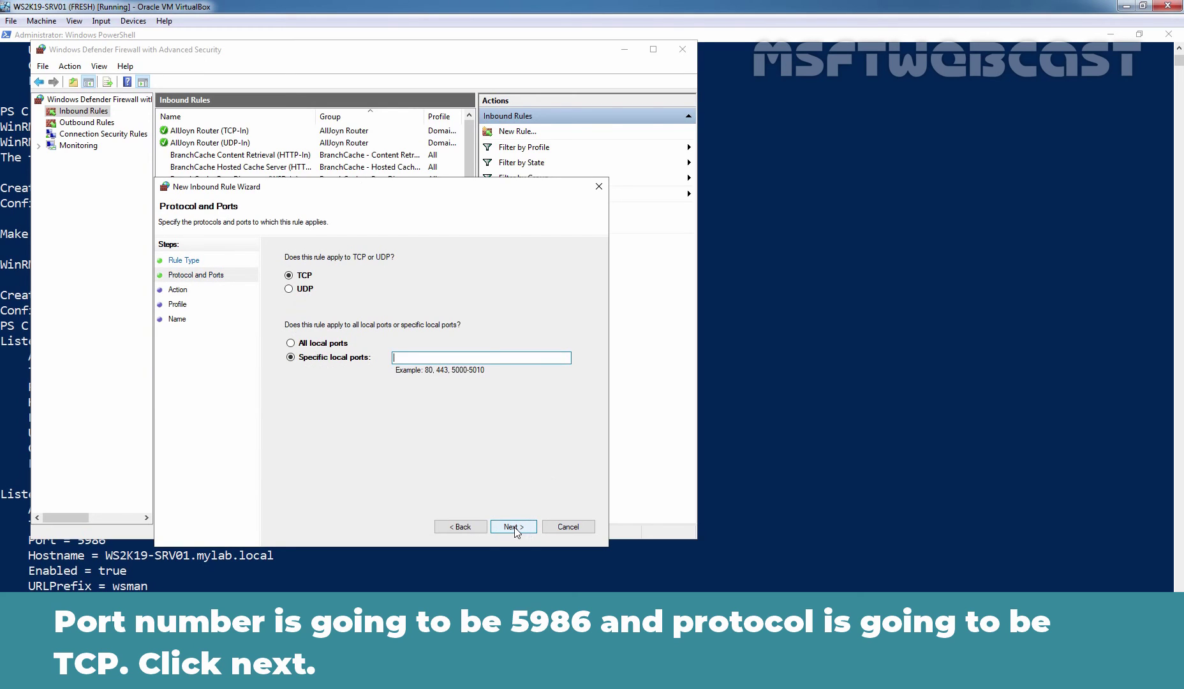
type("5986")
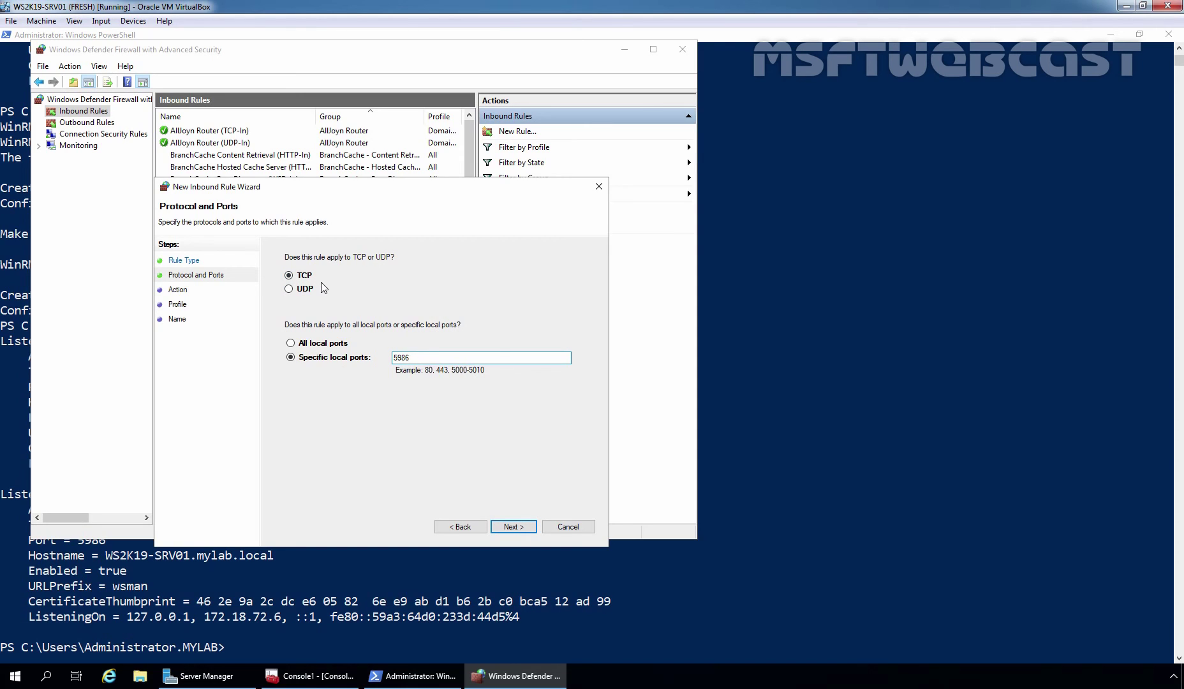
left_click(514, 528)
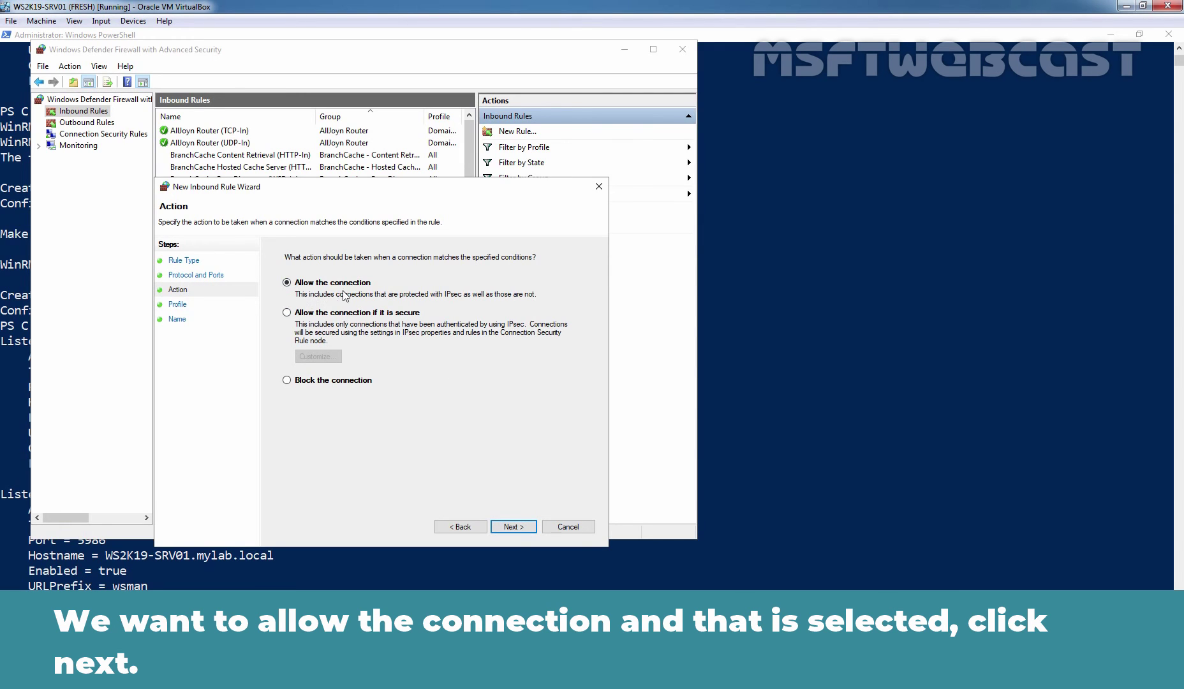
Allow the connection for the Domain profile only and name the rule 'Allow WinRM over HTTPS traffic'.
left_click(514, 529)
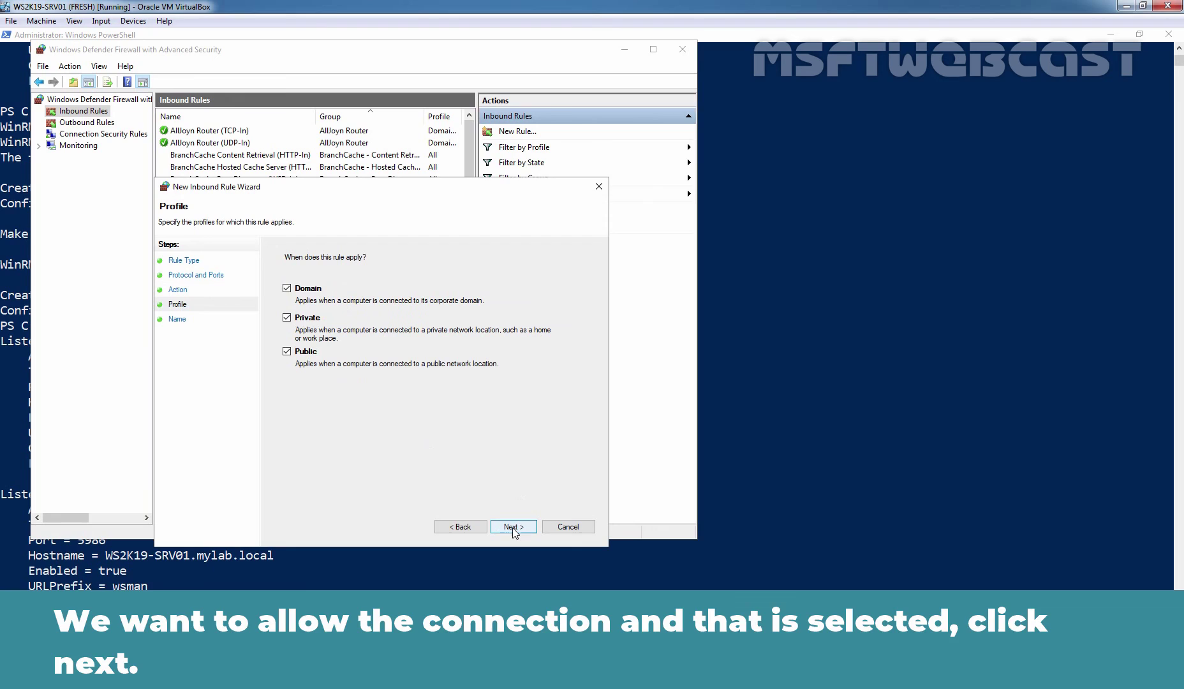
left_click(287, 317)
left_click(287, 351)
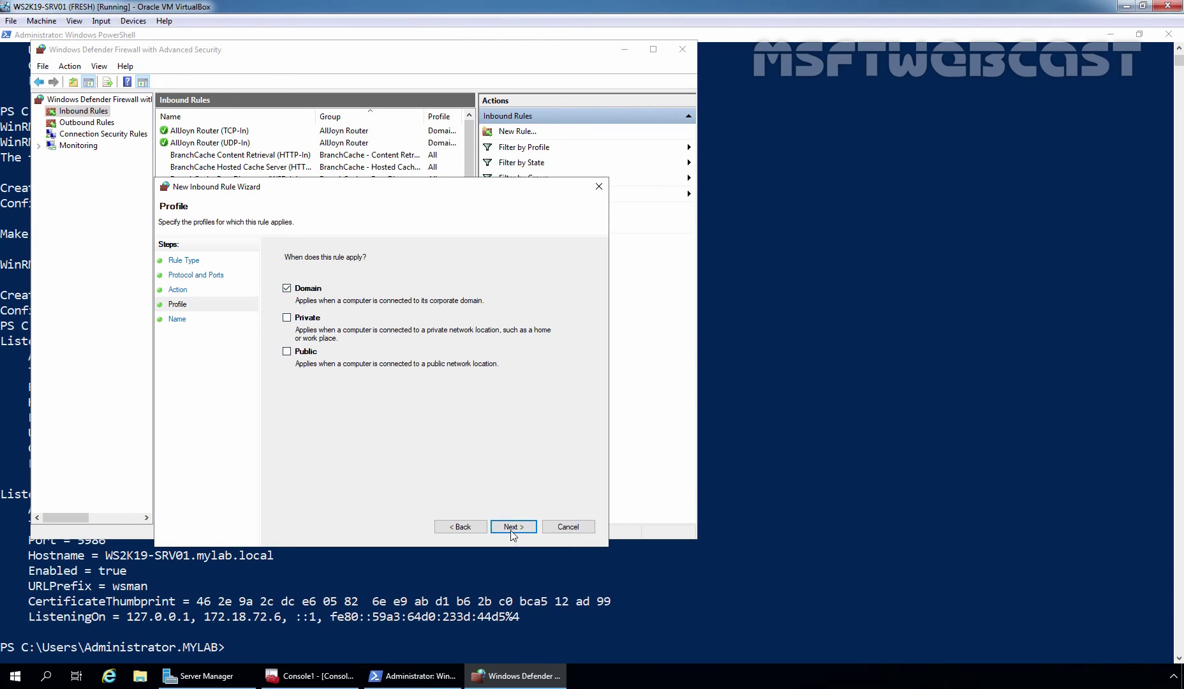
left_click(513, 528)
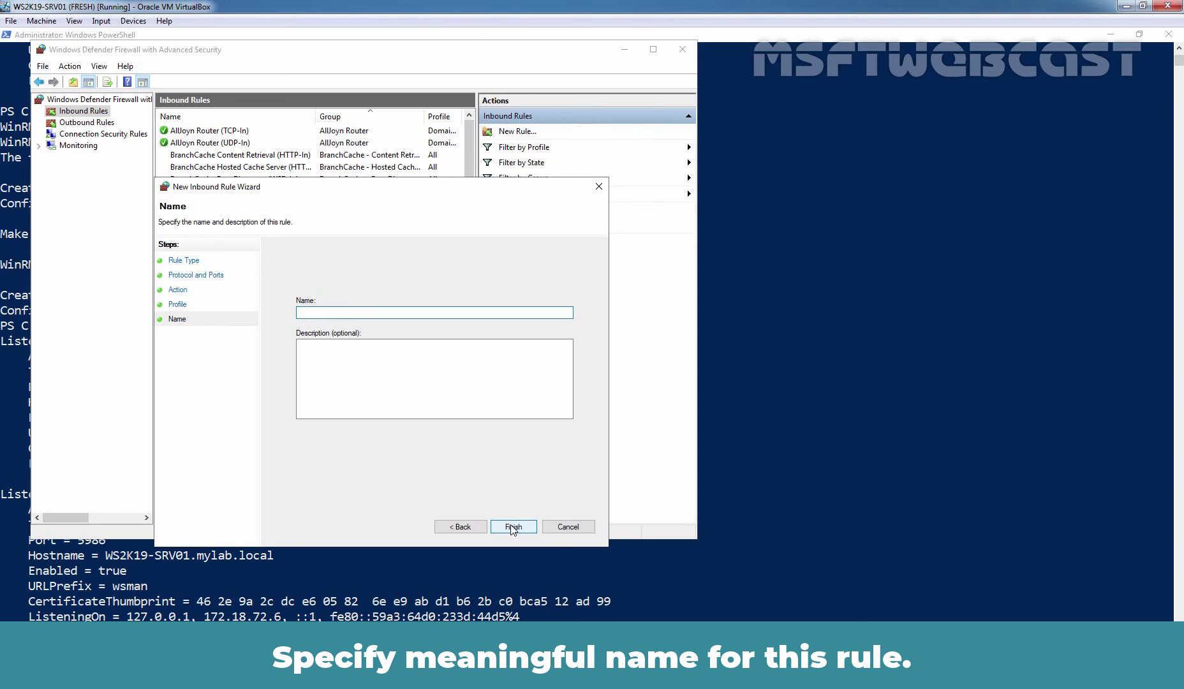
type("Allow ")
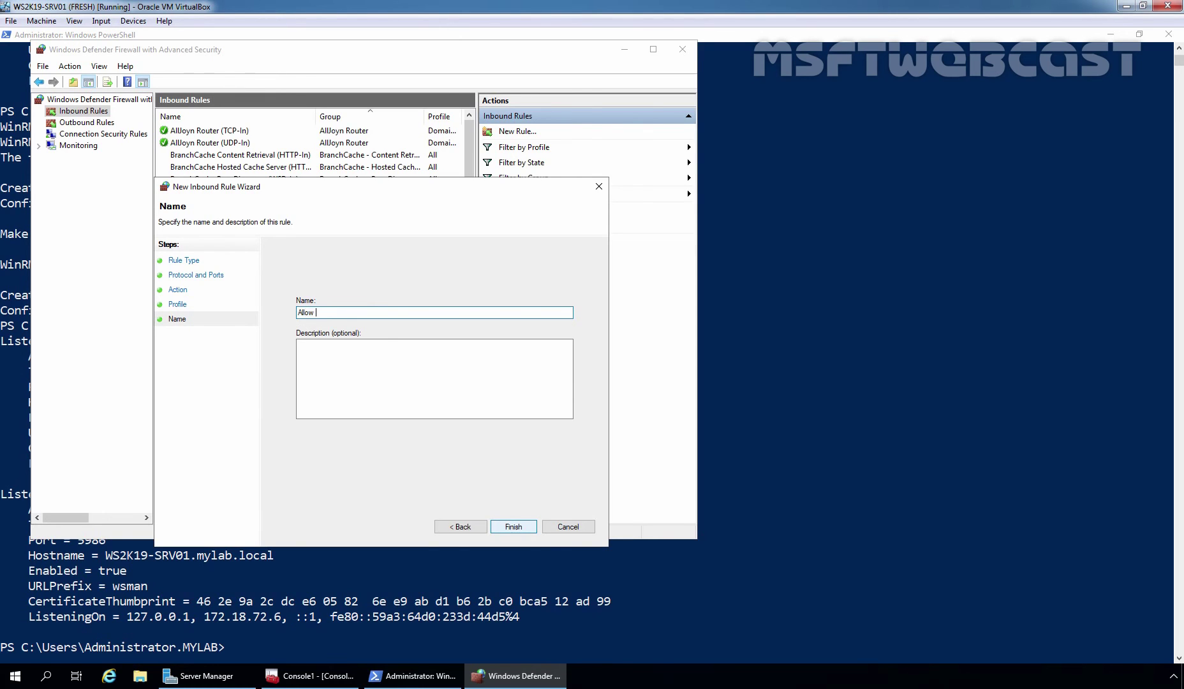
type("WinRM over HTTPS traffic")
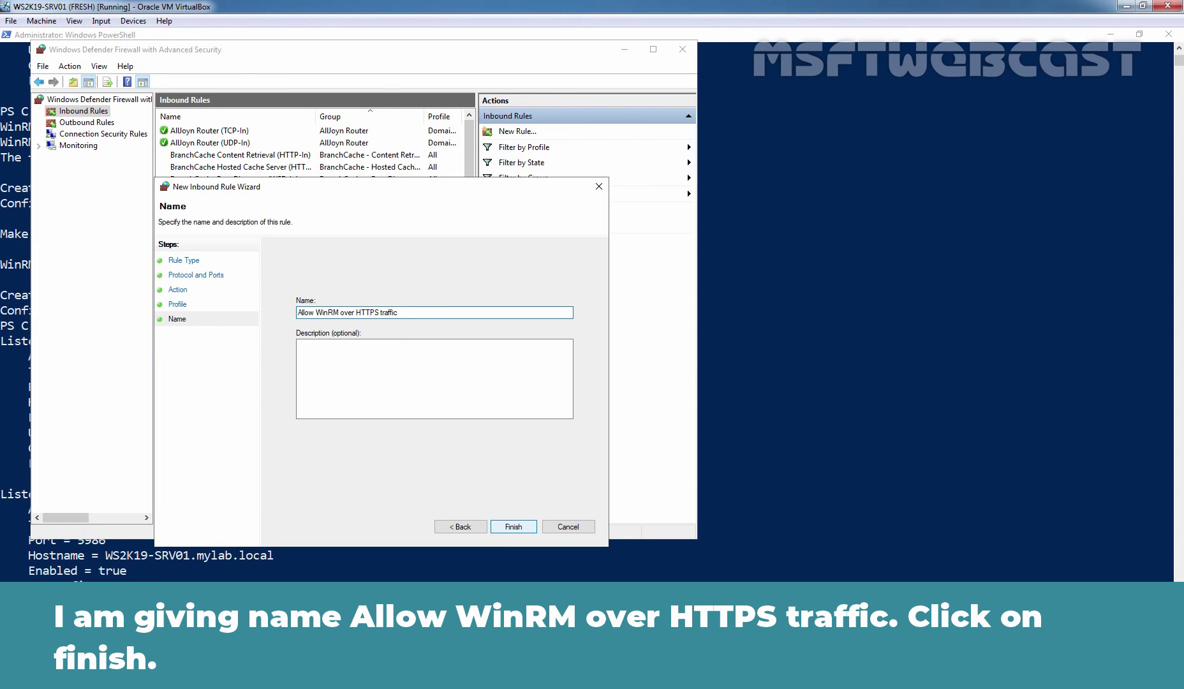
left_click(511, 529)
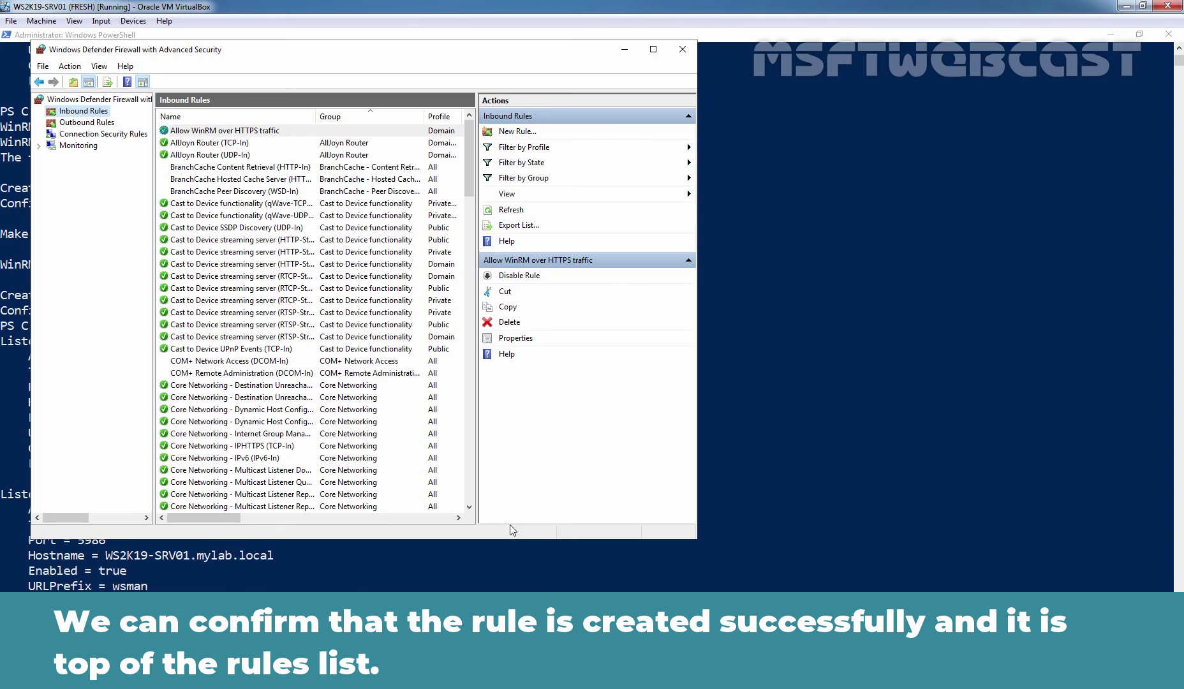
Select the new 'Allow WinRM over HTTPS traffic' rule to verify it, then minimize the console.
left_click(237, 131)
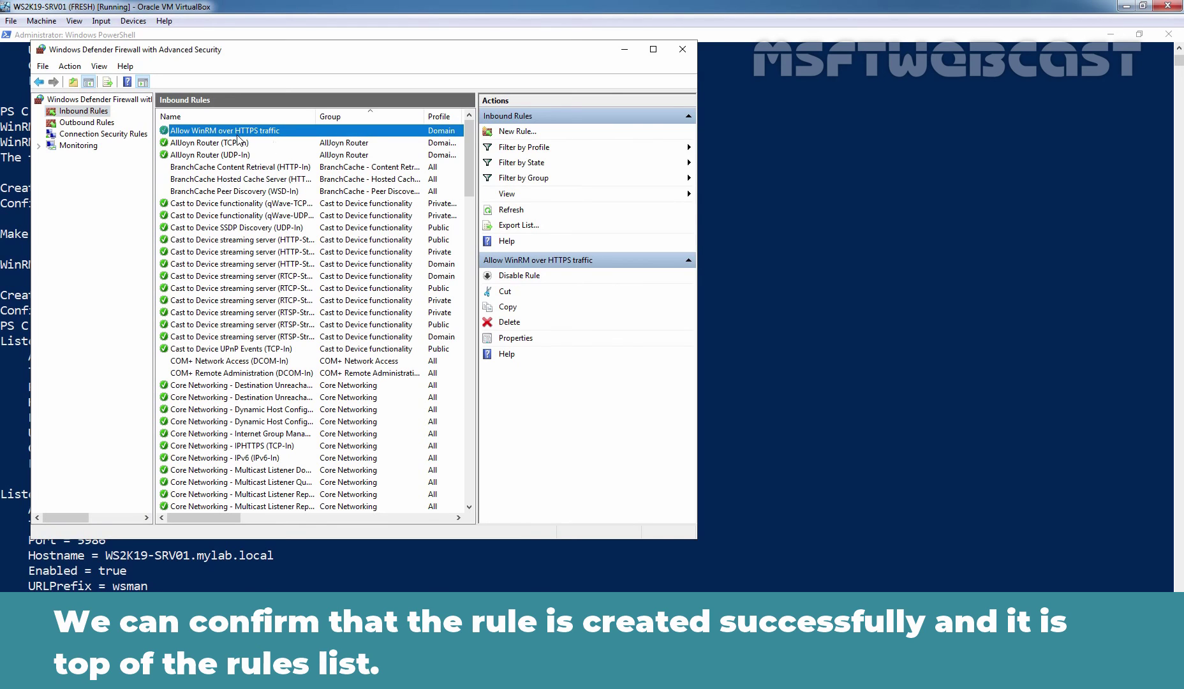
left_click(624, 51)
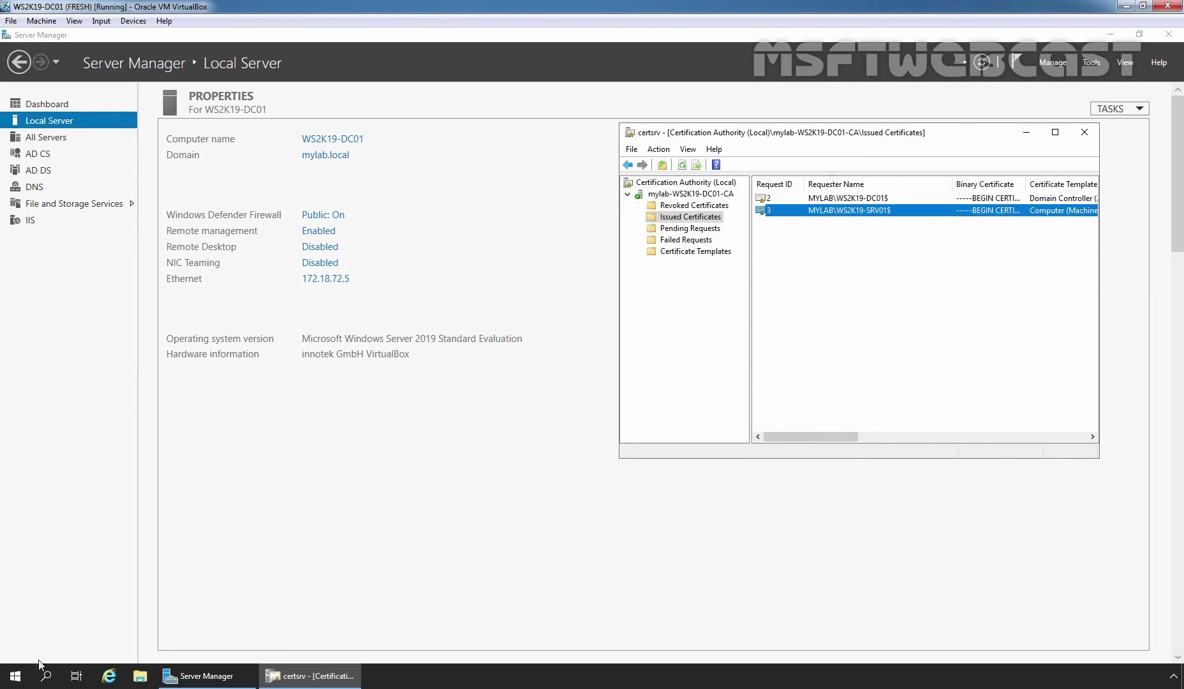
In an admin PowerShell, run Enter-PSSession -ComputerName ws2k19-srv01.mylab.local -UseSSL.
right_click(21, 679)
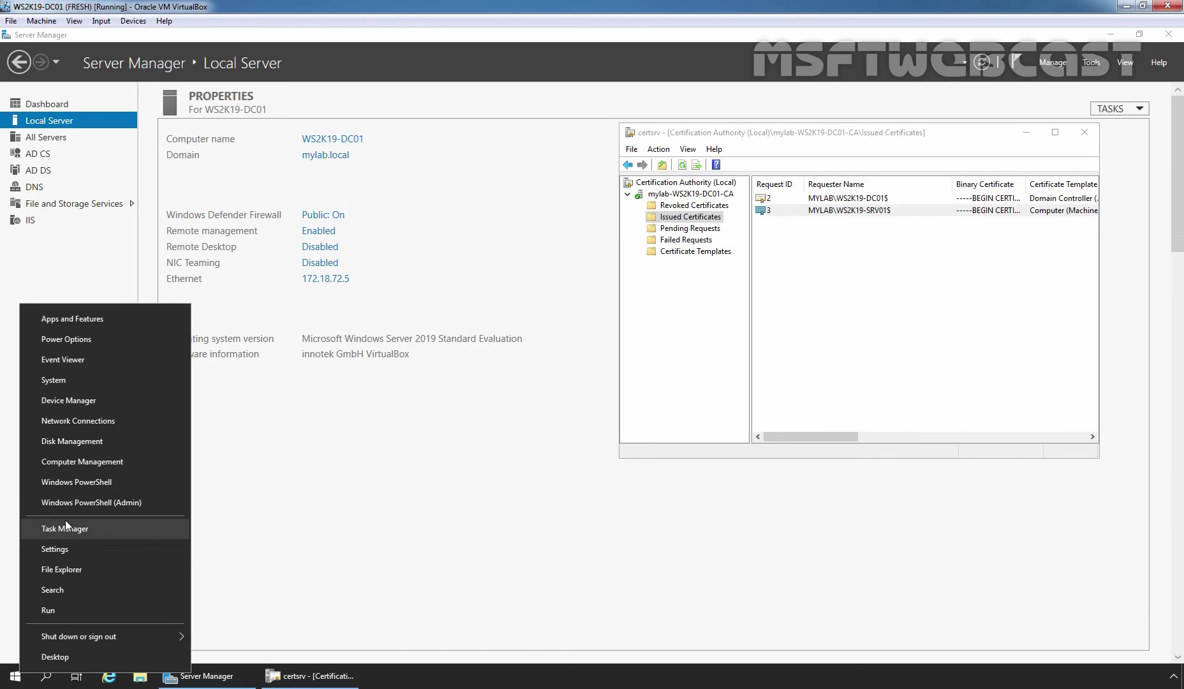
left_click(74, 502)
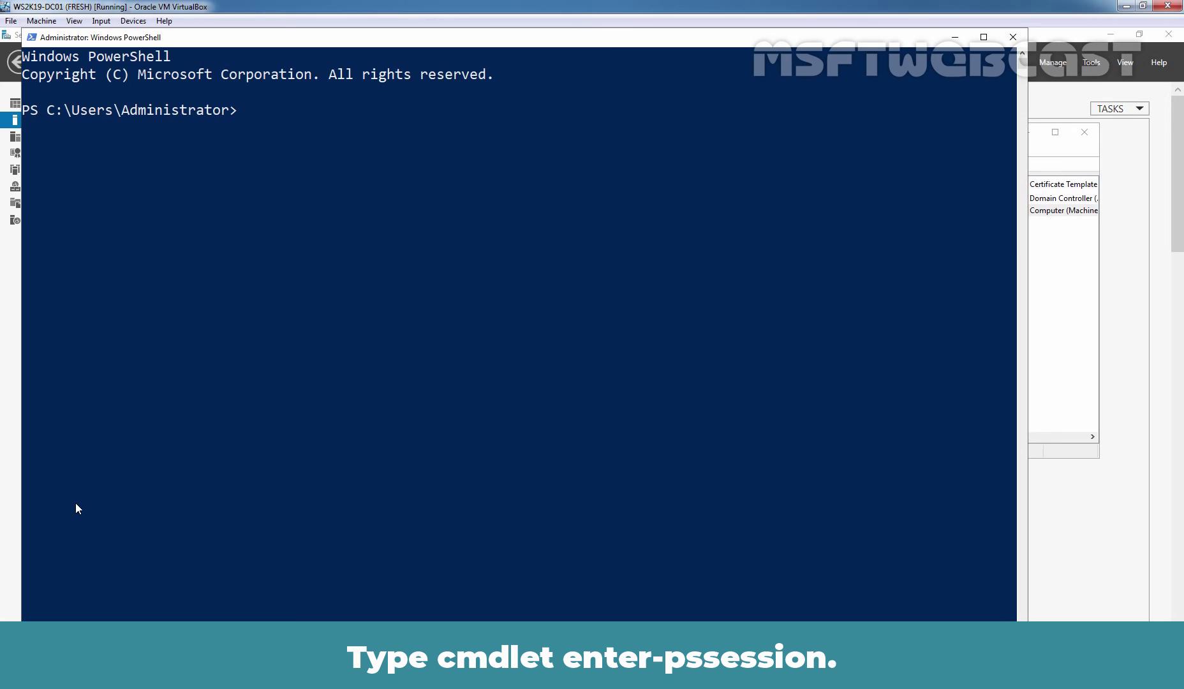
type("enter-pss")
key("Tab")
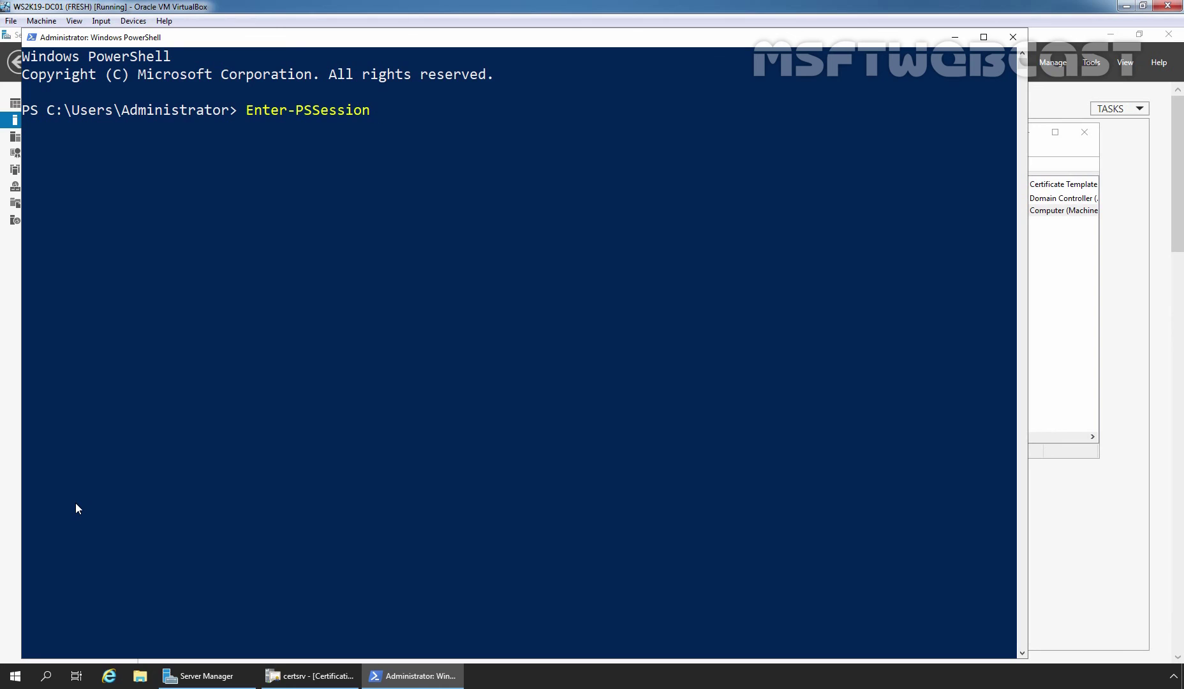
type("-co")
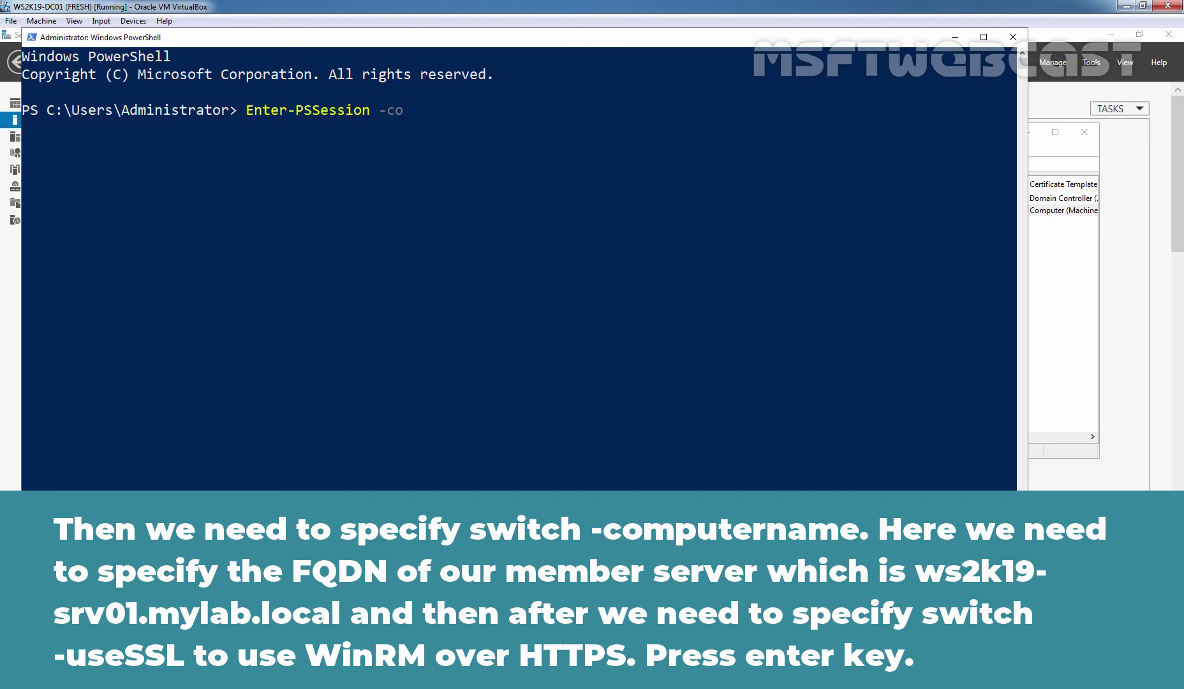
key("Tab")
type("ws2k1")
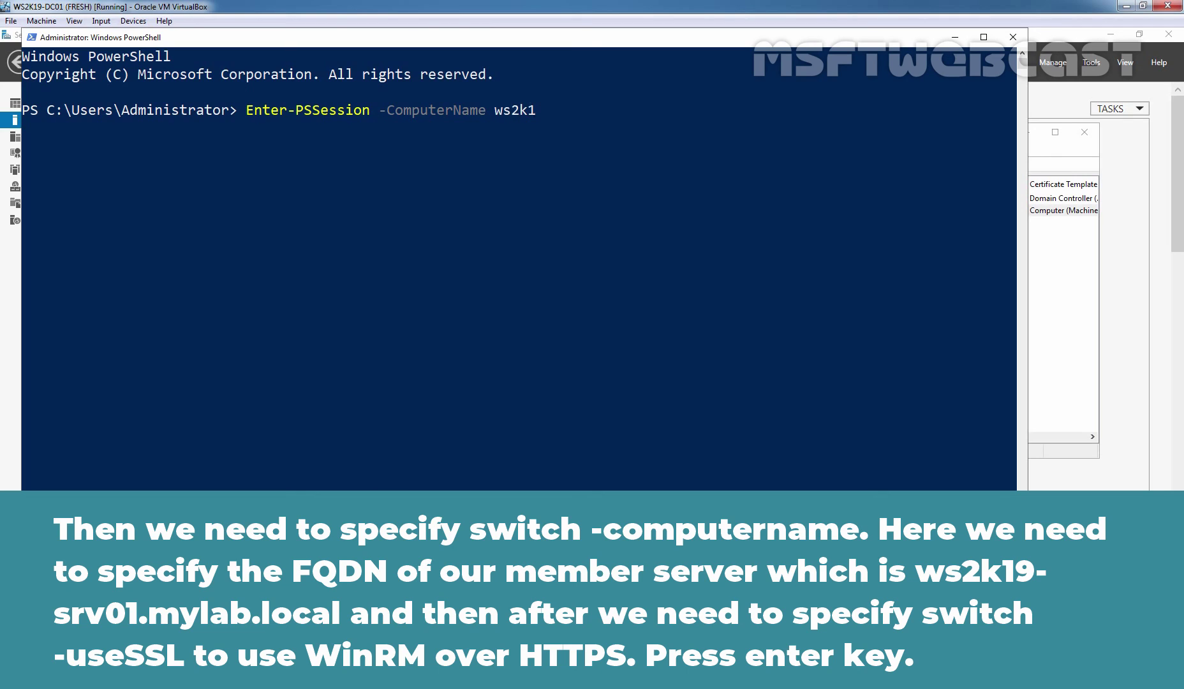
type("9-srv01.mylab.local -")
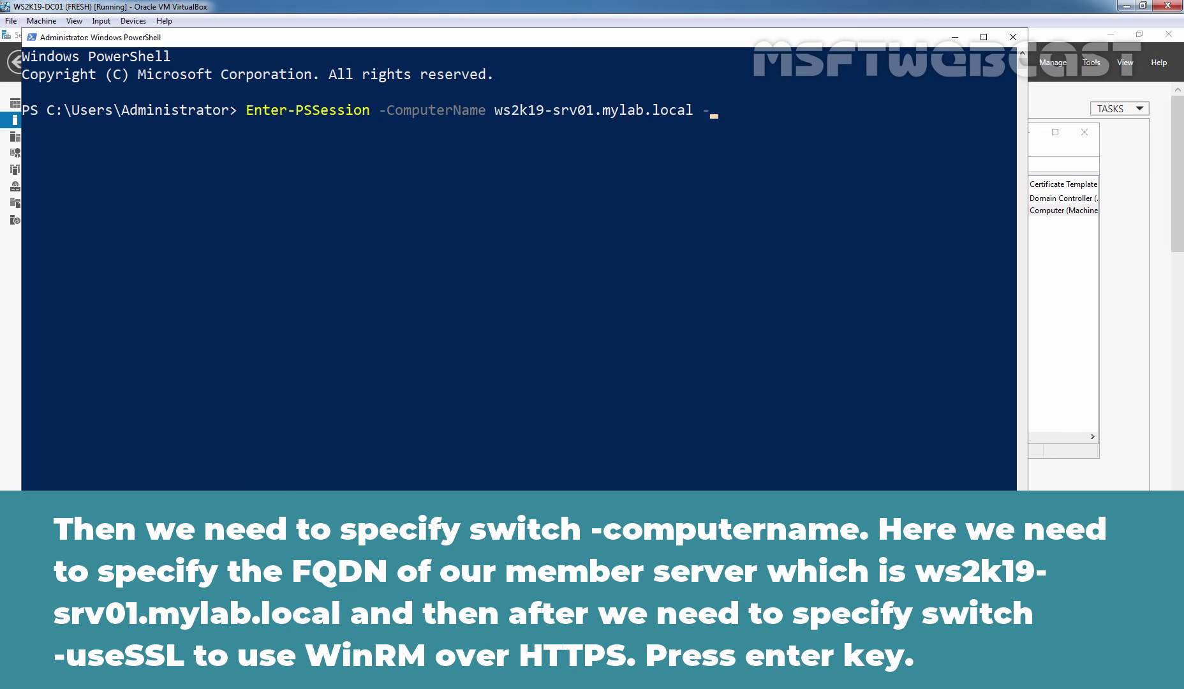
type("UseSSL")
key("Return")
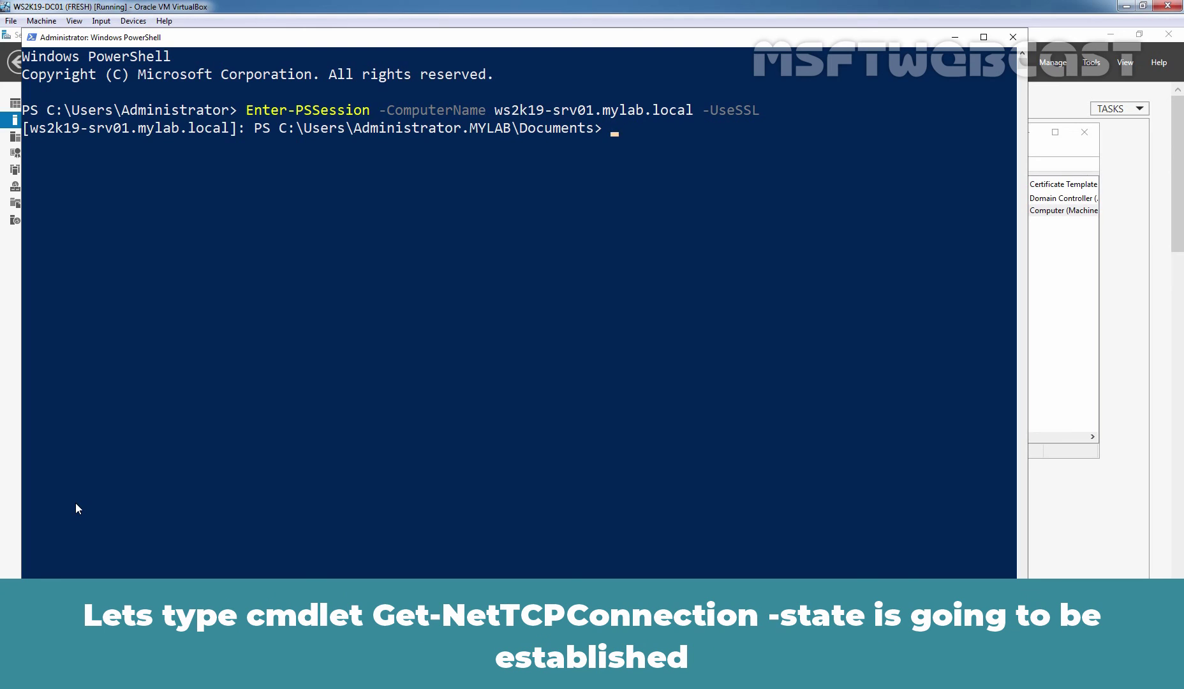
Run Get-NetTCPConnection -State established on the remote server to see the port 5986 connections.
type("get-nettc")
key("Tab")
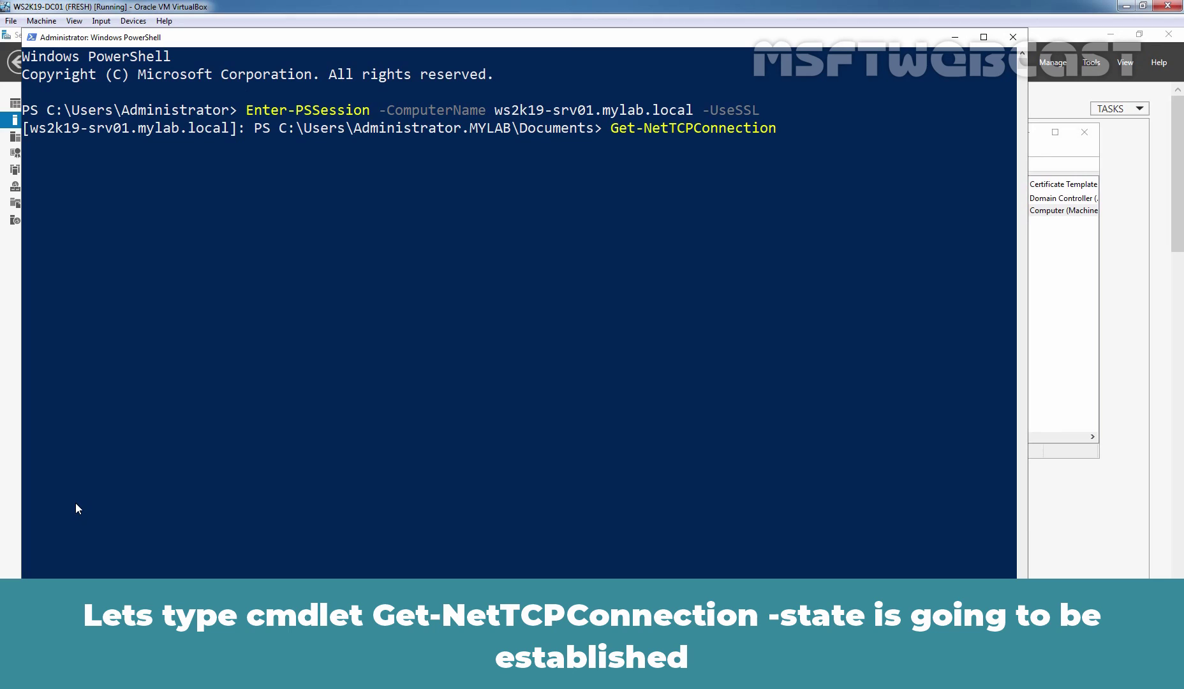
type("-")
type("s")
key("Tab")
type("established")
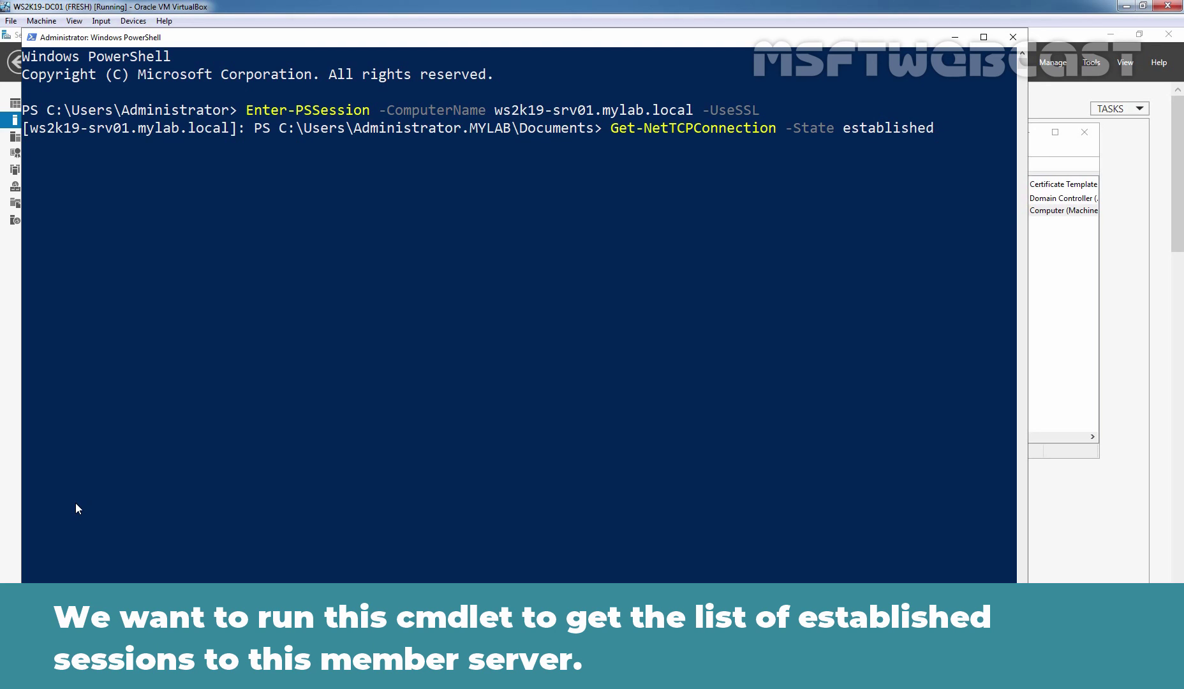
key("Return")
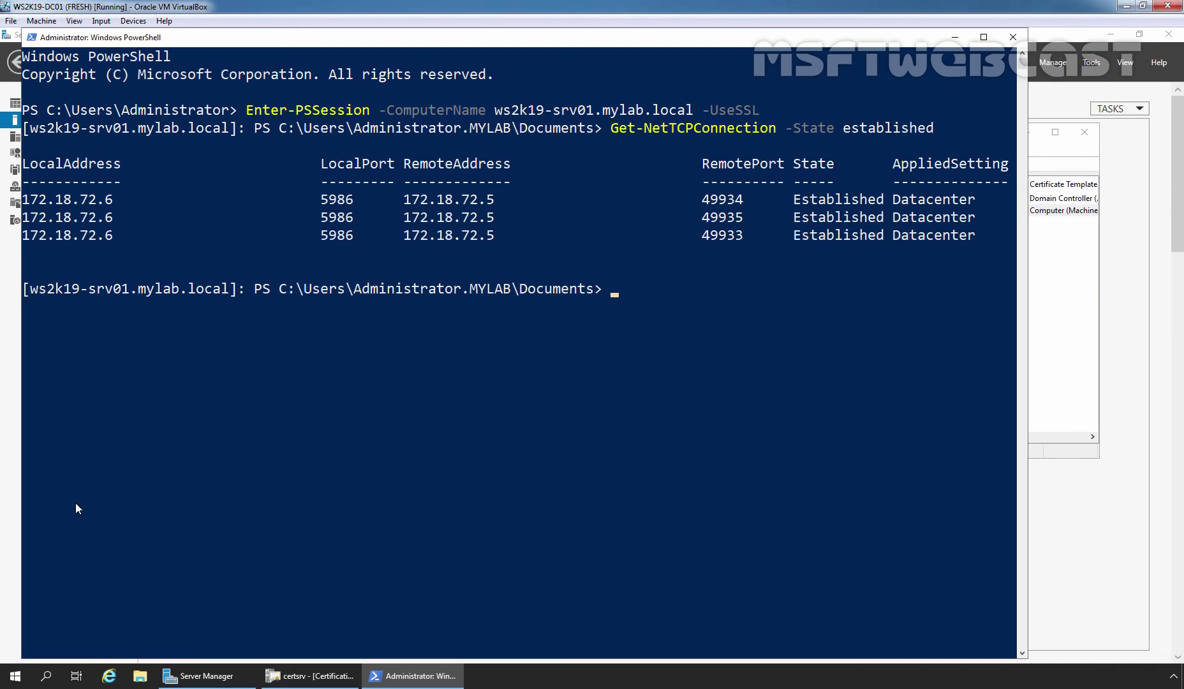